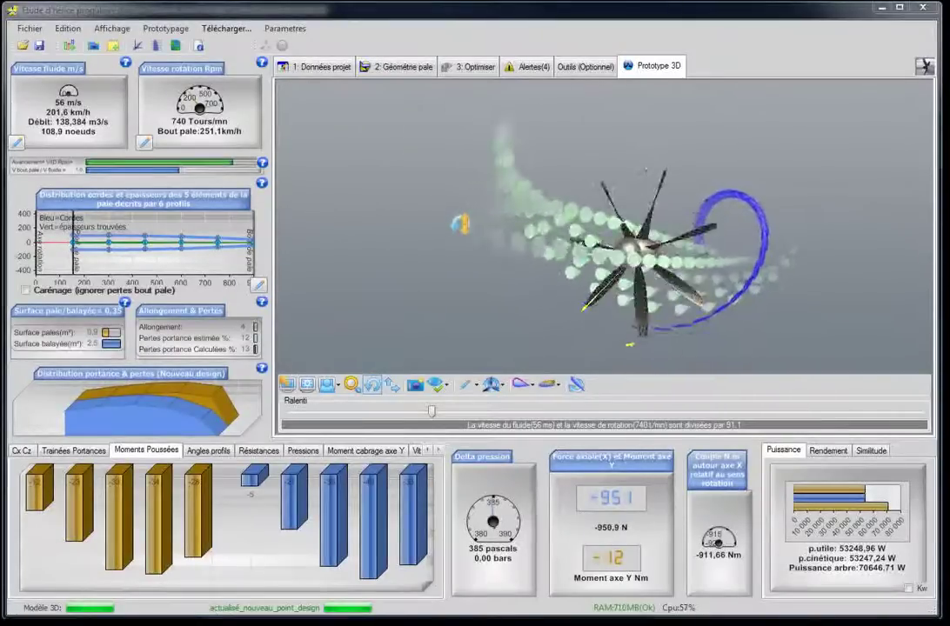
Open the interactive profile database, browse the available profiles and close the database
{"action": "left_click", "coordinate": [68, 45]}
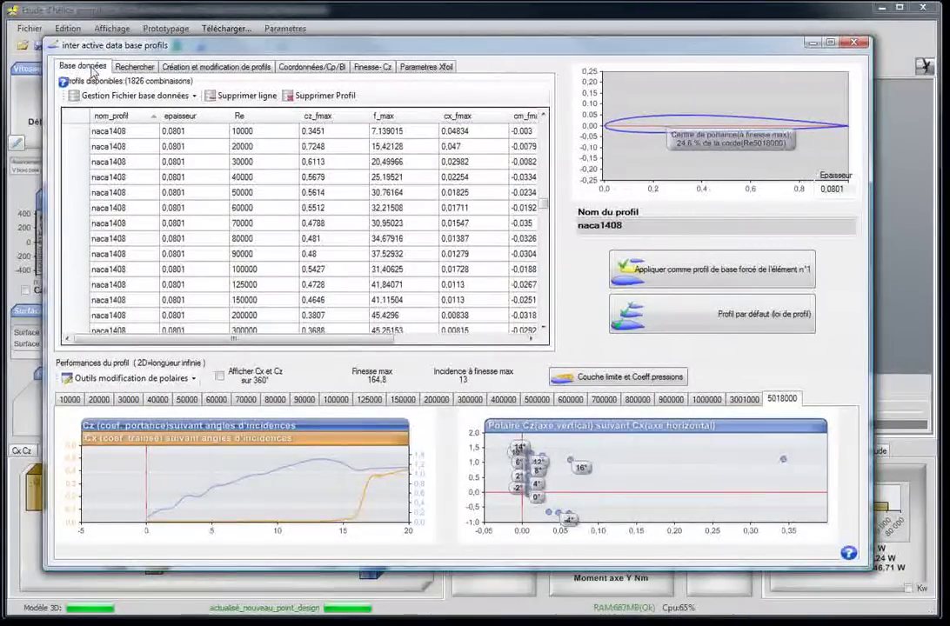
{"action": "key", "text": "Escape"}
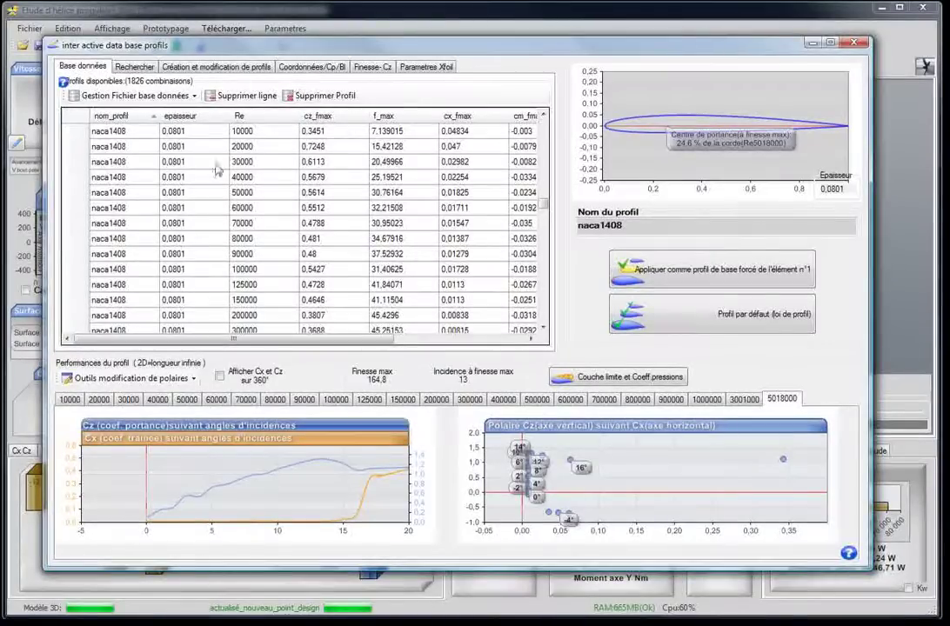
{"action": "left_click_drag", "start_coordinate": [542, 203], "coordinate": [537, 149]}
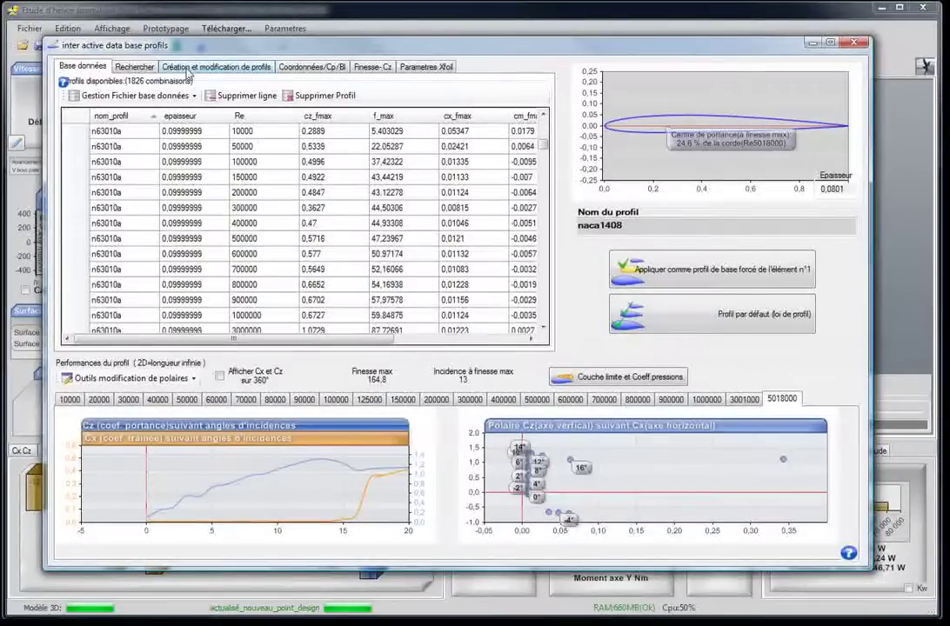
{"action": "left_click_drag", "start_coordinate": [761, 53], "coordinate": [773, 55]}
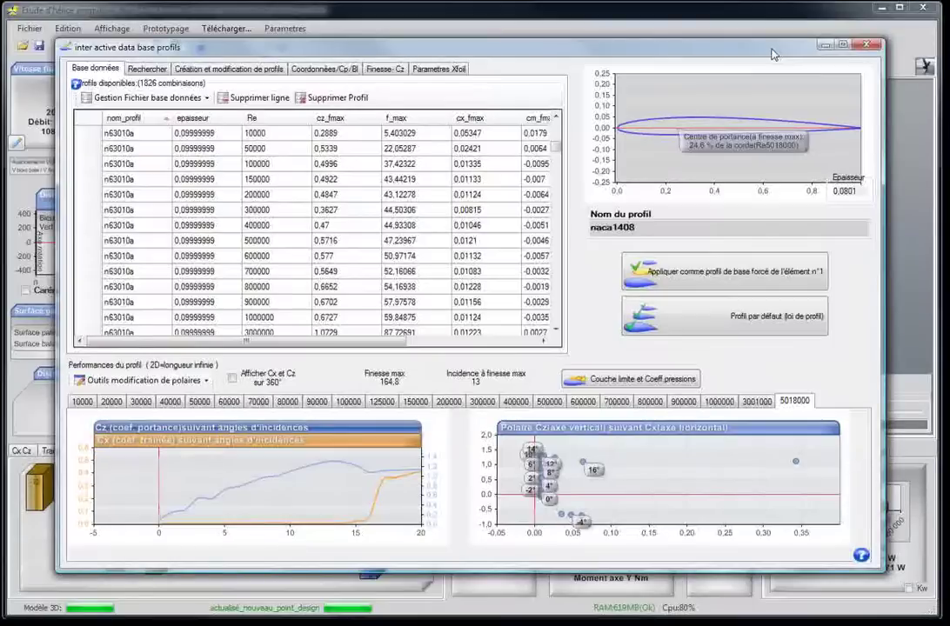
{"action": "double_click", "coordinate": [588, 228]}
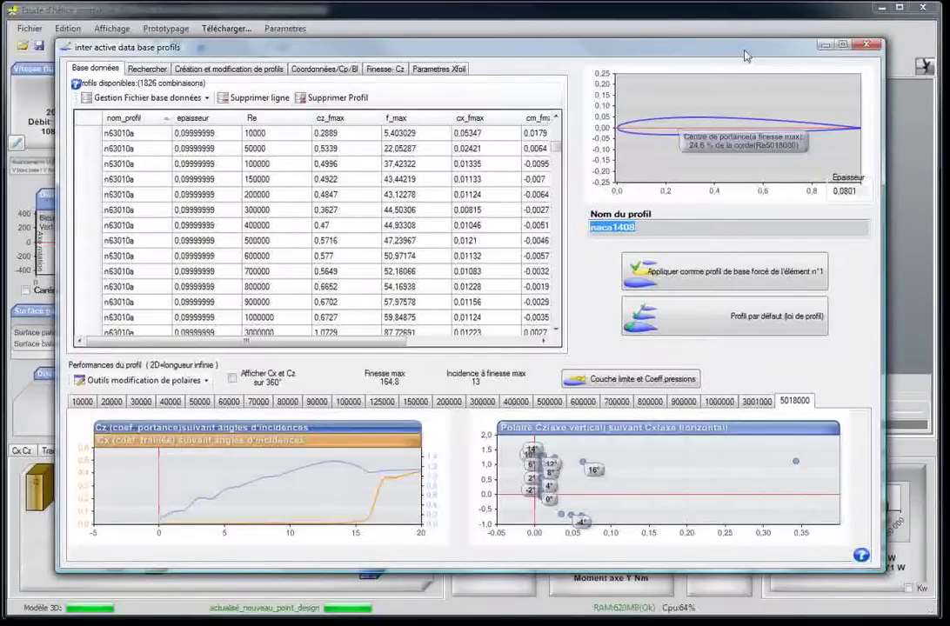
{"action": "left_click", "coordinate": [822, 46]}
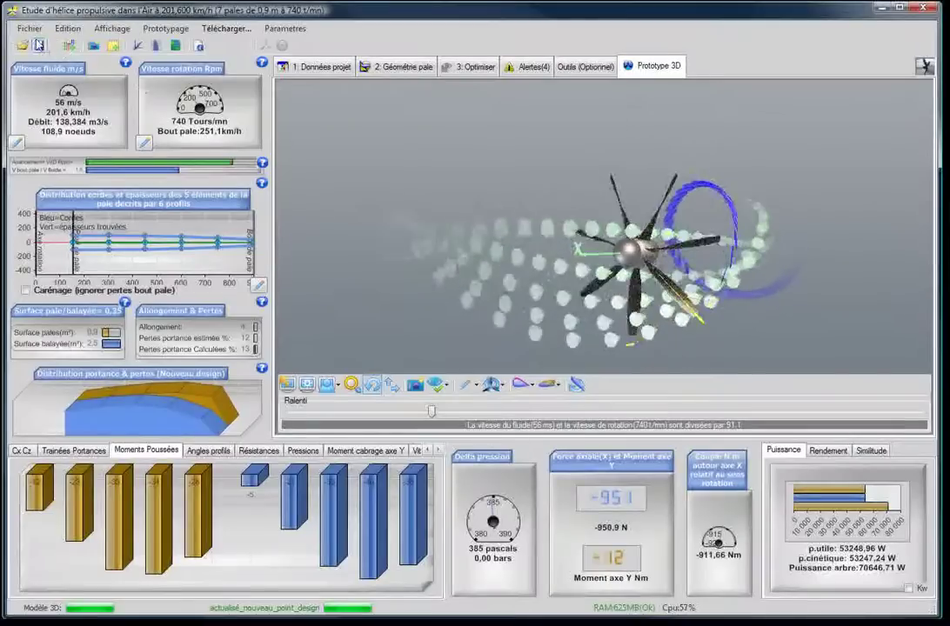
Look over the project models available for starting a new project, such as the air propulsion propeller
{"action": "left_click", "coordinate": [316, 67]}
{"action": "left_click", "coordinate": [29, 29]}
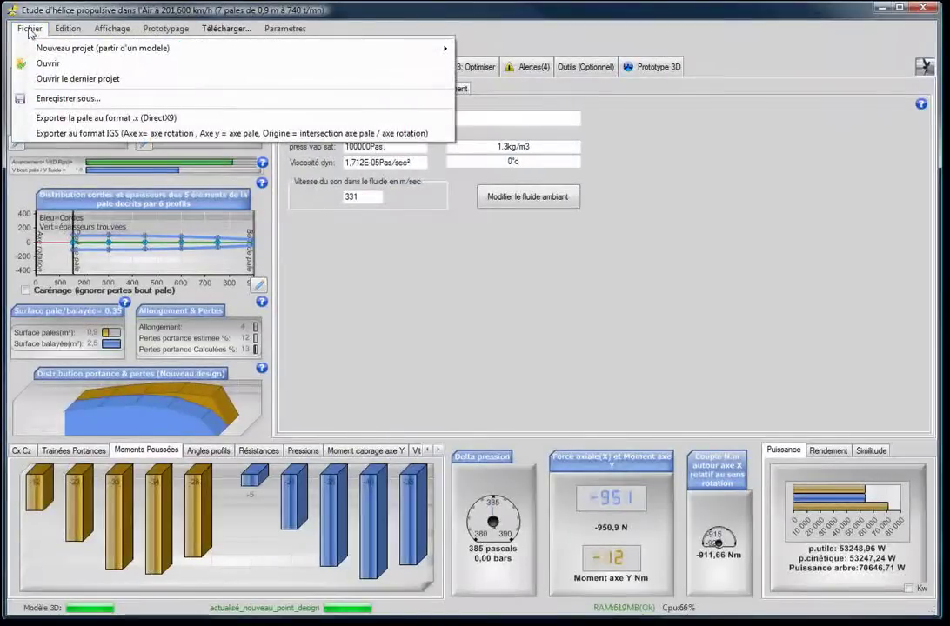
{"action": "mouse_move", "coordinate": [38, 48]}
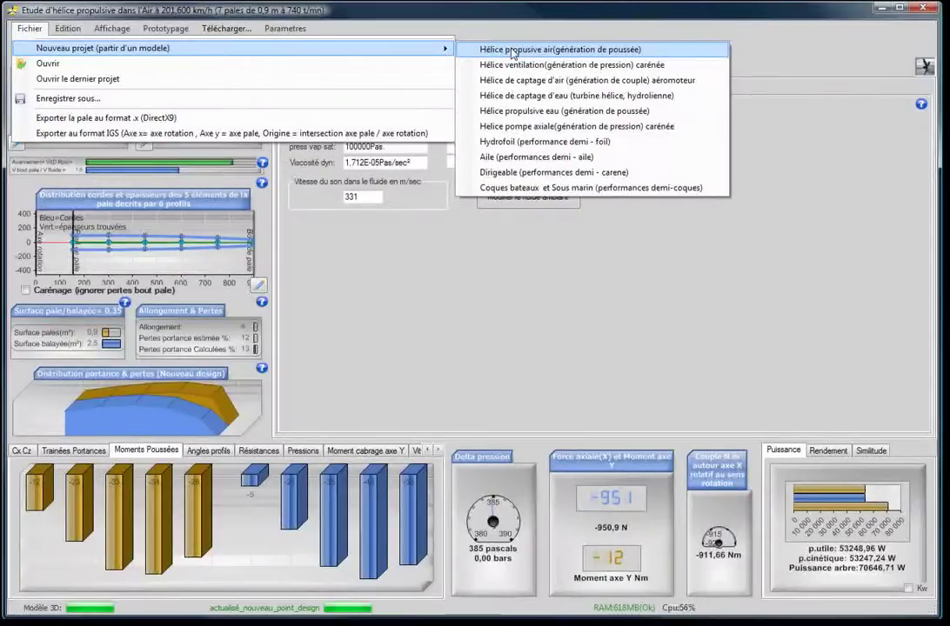
{"action": "left_click", "coordinate": [458, 278]}
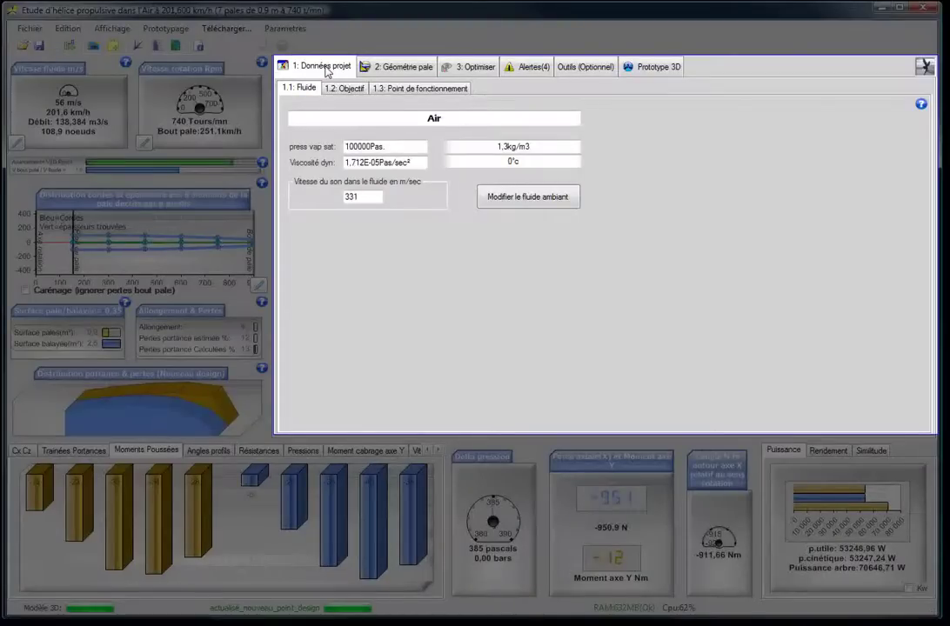
Review the project's ambient fluid properties and the propeller objective types
{"action": "double_click", "coordinate": [452, 119]}
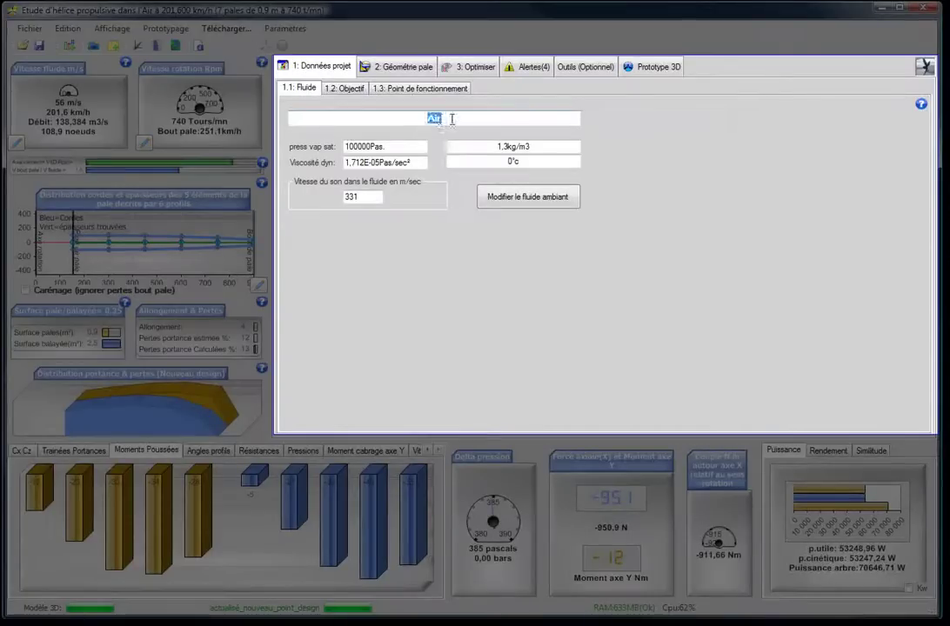
{"action": "left_click", "coordinate": [345, 90]}
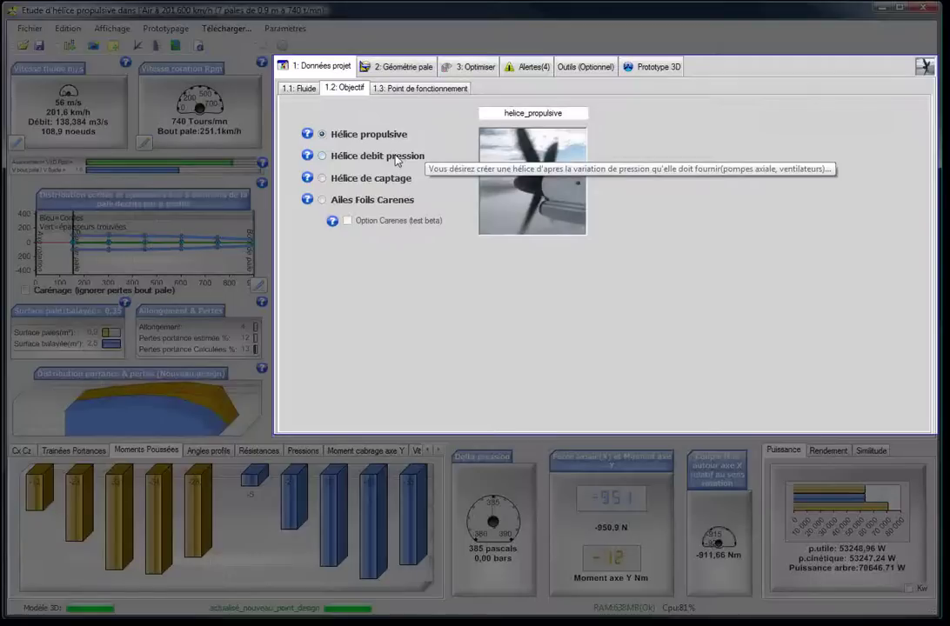
{"action": "mouse_move", "coordinate": [396, 159]}
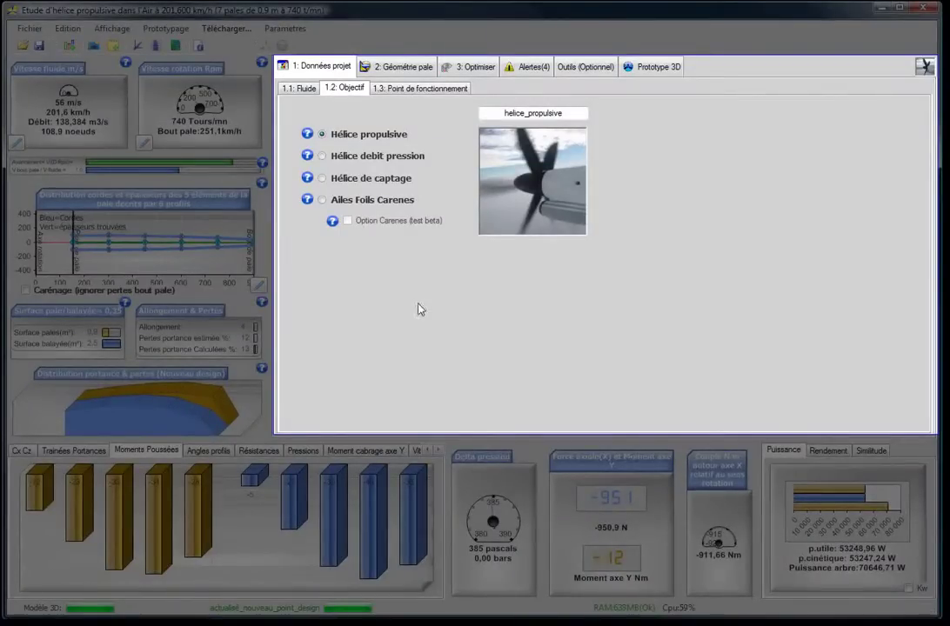
{"action": "mouse_move", "coordinate": [413, 204]}
Review the operating point's upstream fluid speed and shaft rotation speed
{"action": "left_click", "coordinate": [406, 91]}
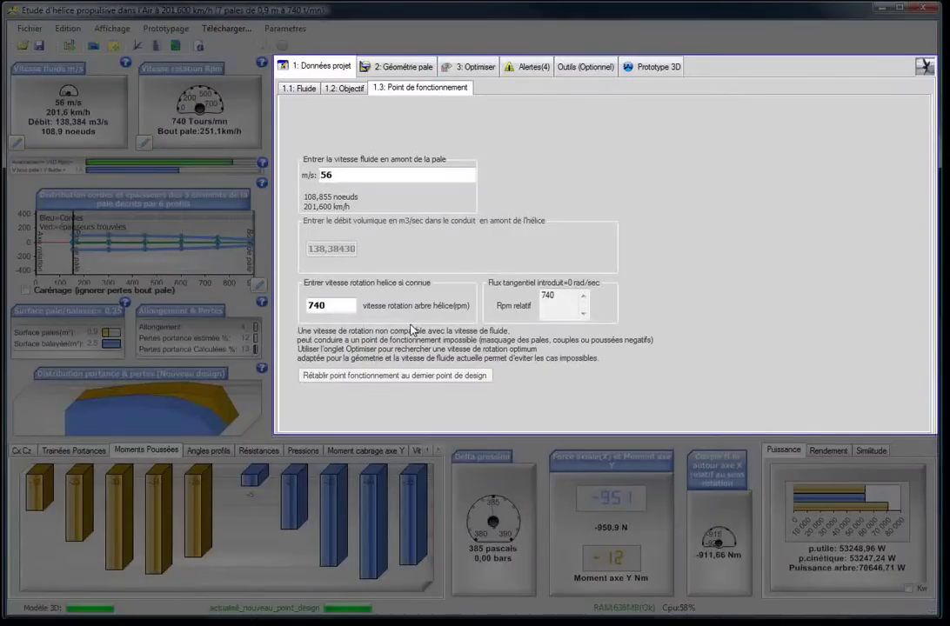
{"action": "double_click", "coordinate": [327, 175]}
{"action": "double_click", "coordinate": [339, 305]}
{"action": "left_click", "coordinate": [367, 176]}
Examine the blade geometry settings: dimensions, profile law and the armature of its first element
{"action": "left_click", "coordinate": [403, 69]}
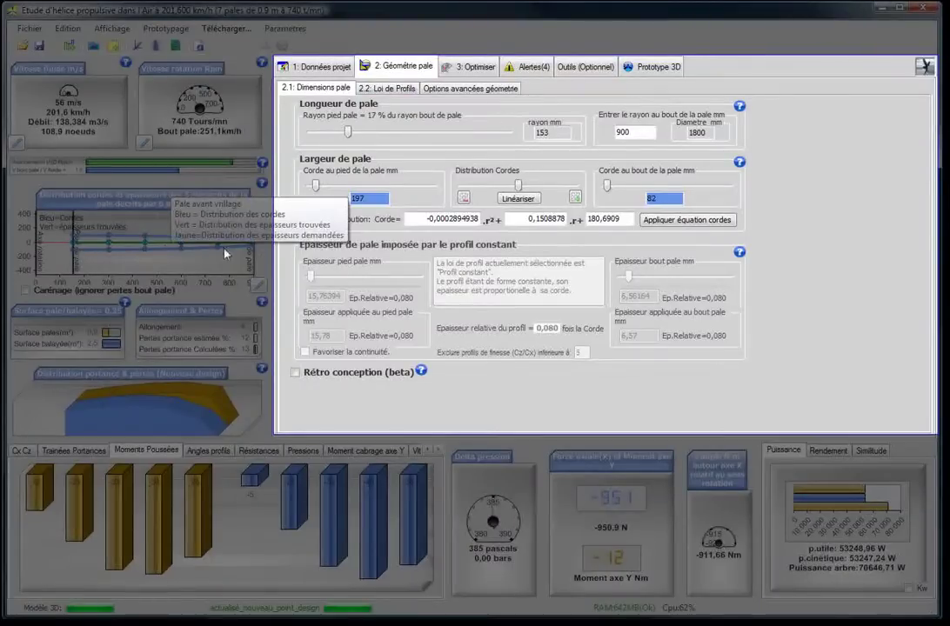
{"action": "left_click", "coordinate": [391, 94]}
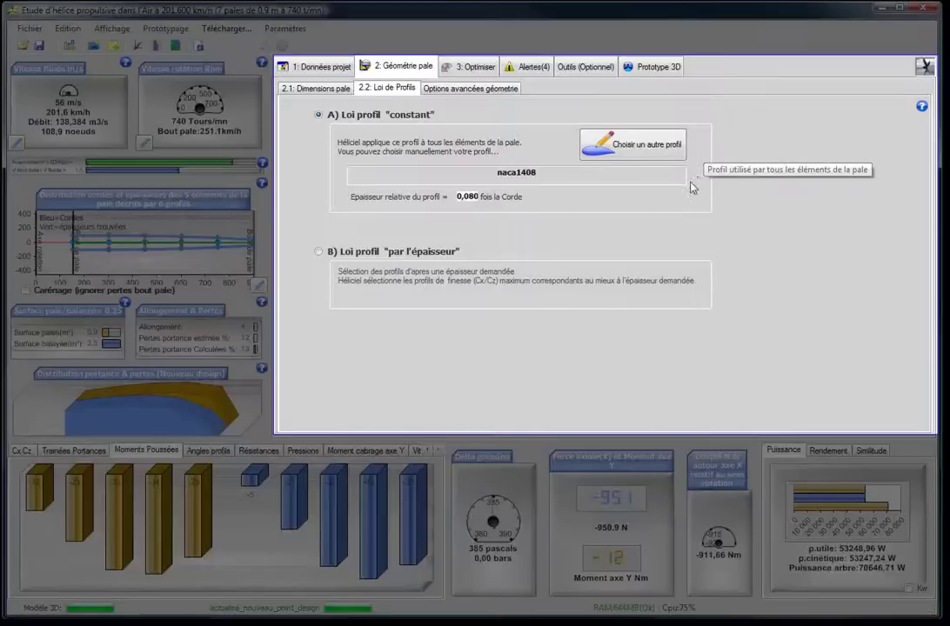
{"action": "left_click_drag", "start_coordinate": [547, 173], "coordinate": [485, 170]}
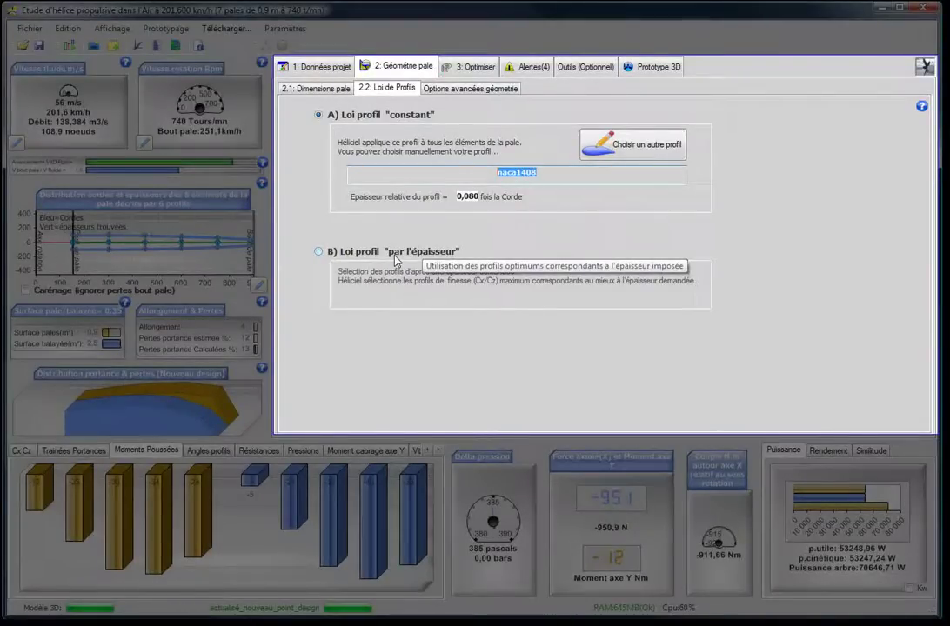
{"action": "left_click", "coordinate": [470, 88]}
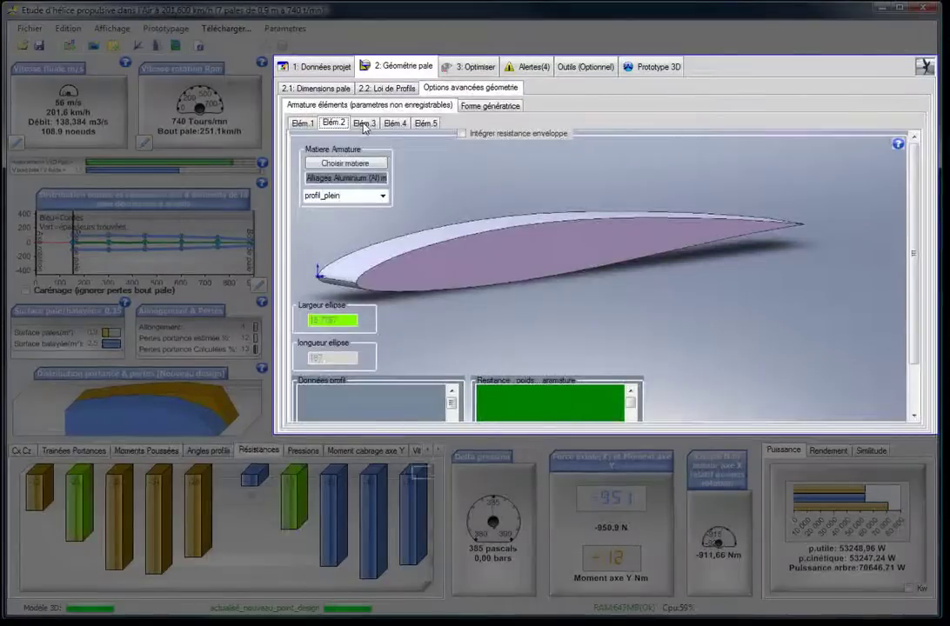
{"action": "left_click", "coordinate": [302, 123]}
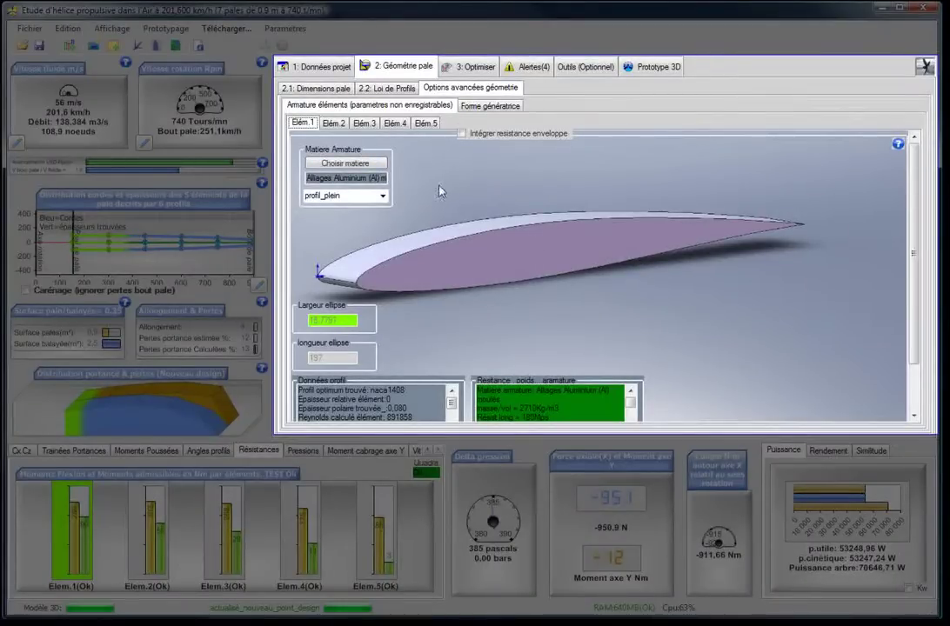
Try placing the straight blade generatrix at 22 % of the chord from the leading edge, and return it to 50 %
{"action": "left_click", "coordinate": [487, 105]}
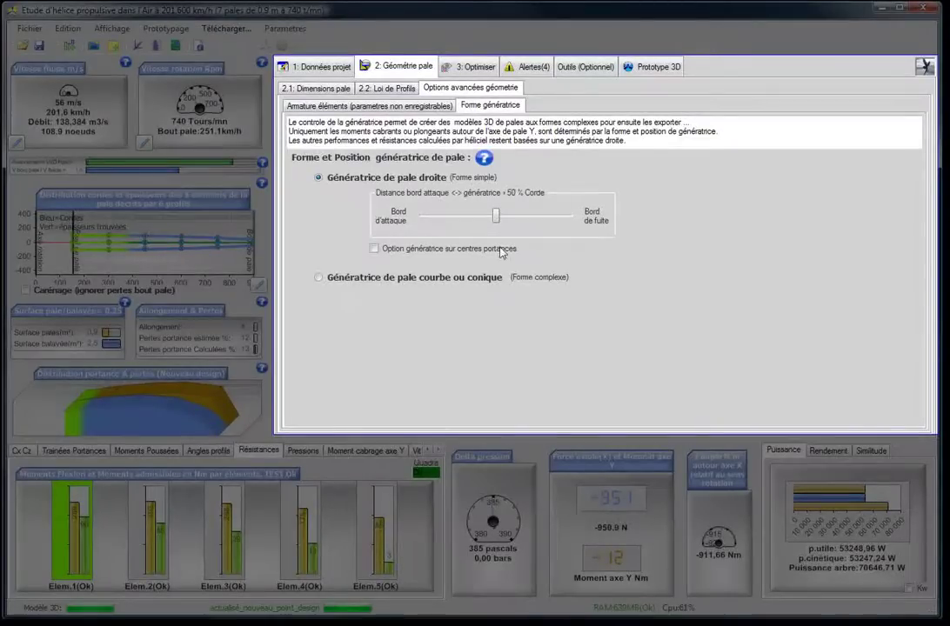
{"action": "left_click_drag", "start_coordinate": [495, 216], "coordinate": [454, 219]}
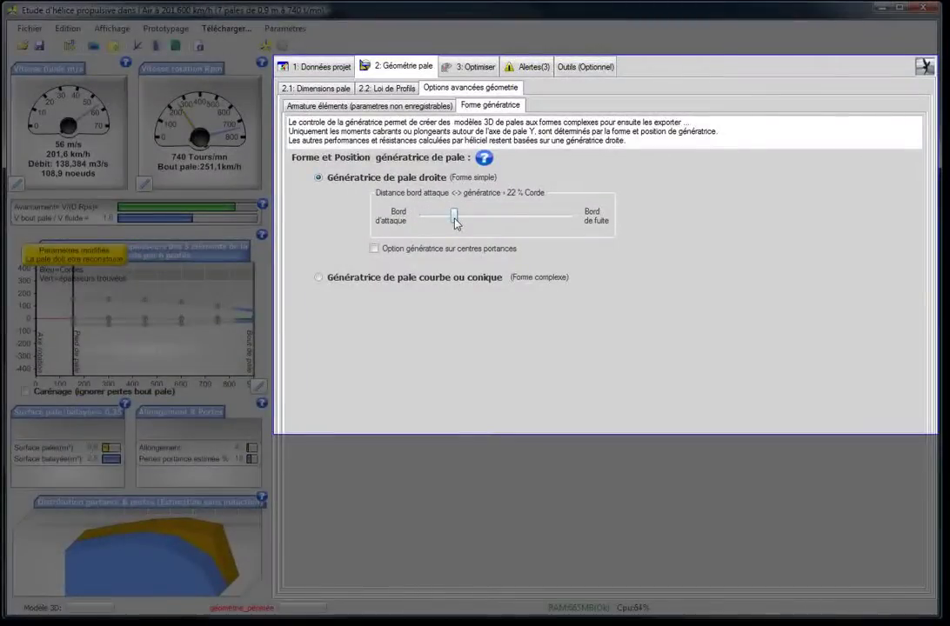
{"action": "left_click_drag", "start_coordinate": [455, 222], "coordinate": [497, 217]}
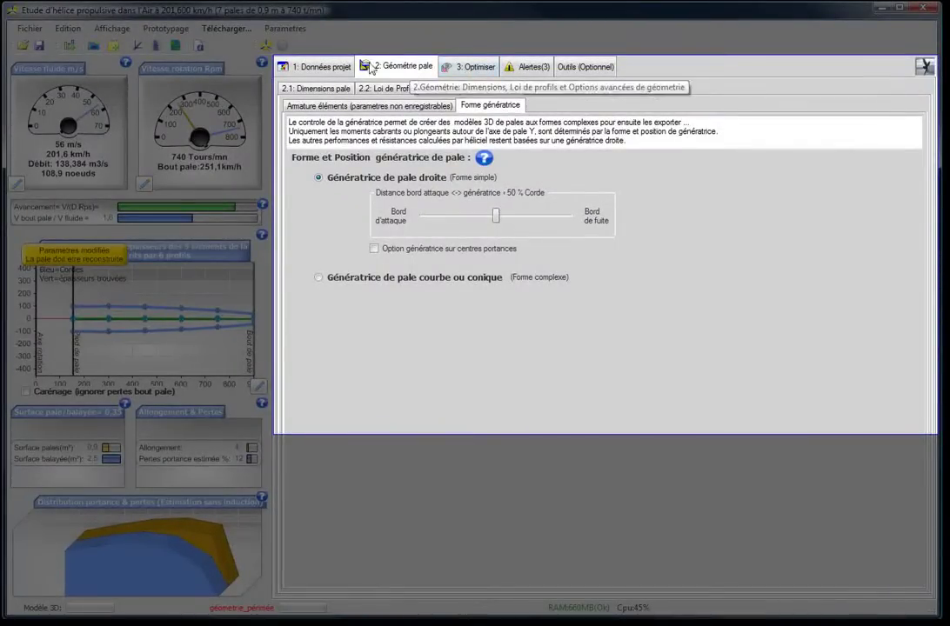
Check the optimisation options and the project's errors, warnings and messages
{"action": "left_click", "coordinate": [461, 71]}
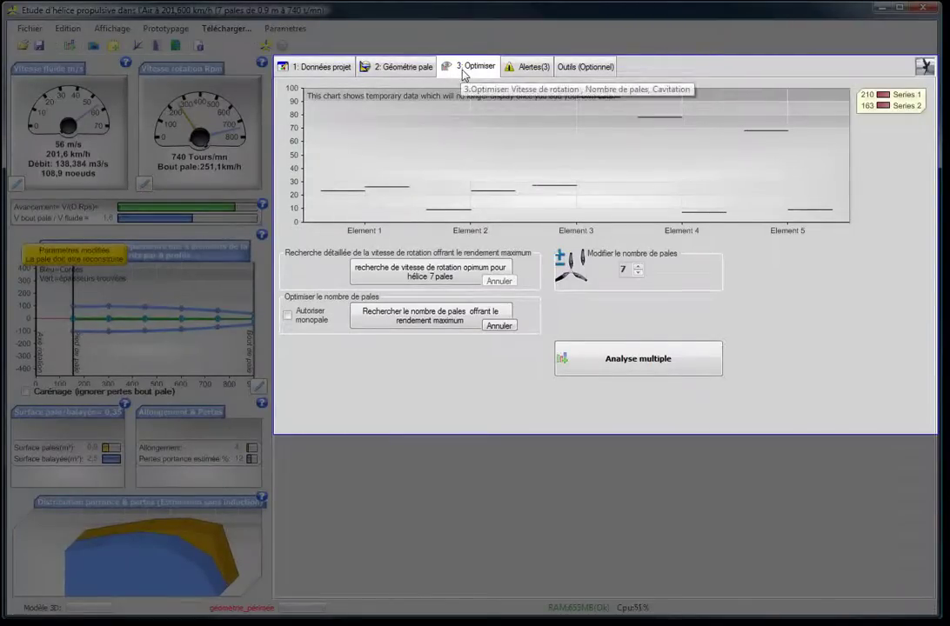
{"action": "left_click", "coordinate": [525, 70]}
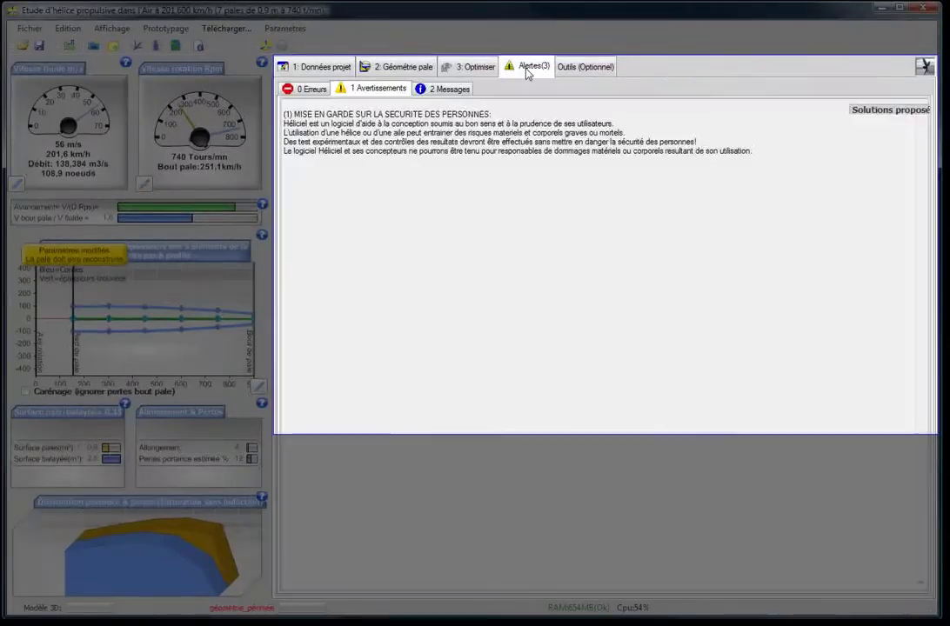
{"action": "left_click", "coordinate": [313, 87]}
{"action": "left_click", "coordinate": [369, 89]}
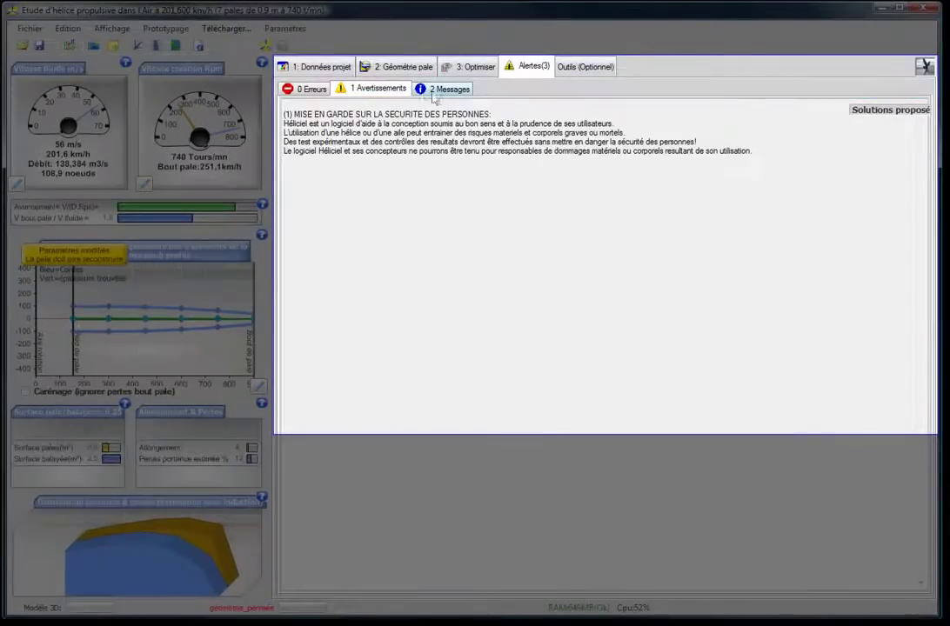
{"action": "left_click", "coordinate": [446, 89]}
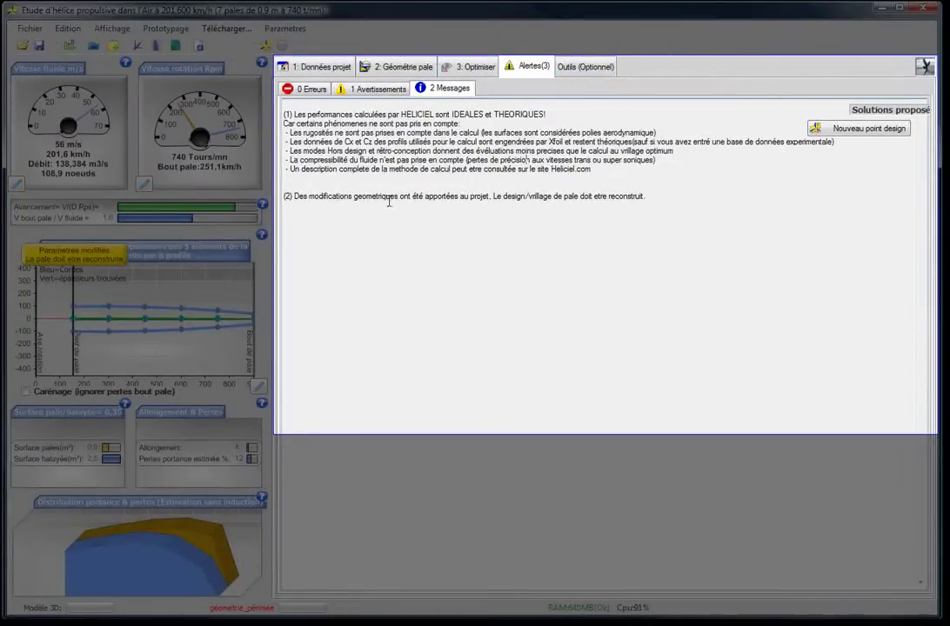
Rebuild the blade as a new design point and inspect the 3D prototype with the blade distribution charts
{"action": "left_click", "coordinate": [268, 48]}
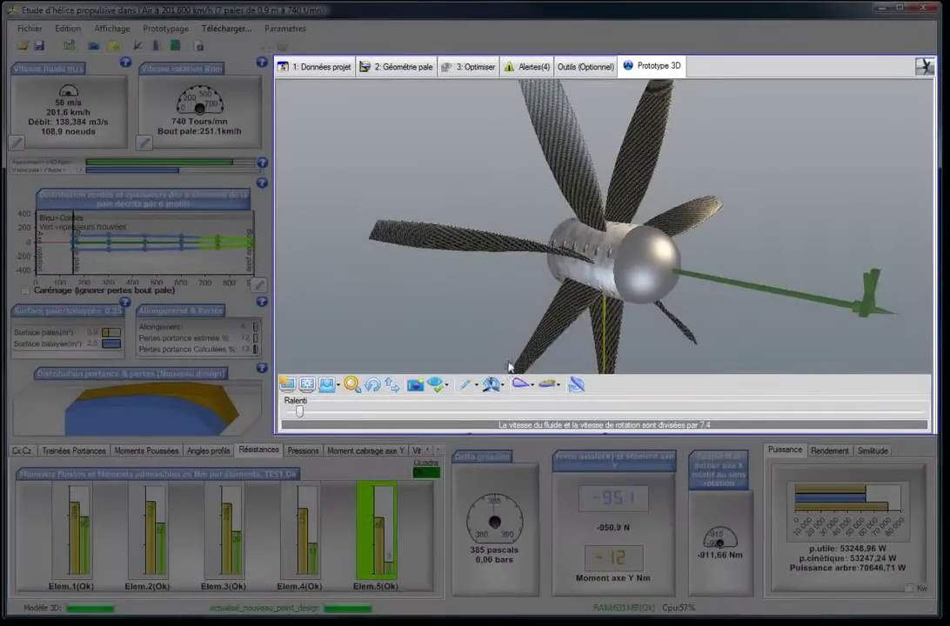
{"action": "left_click", "coordinate": [372, 384]}
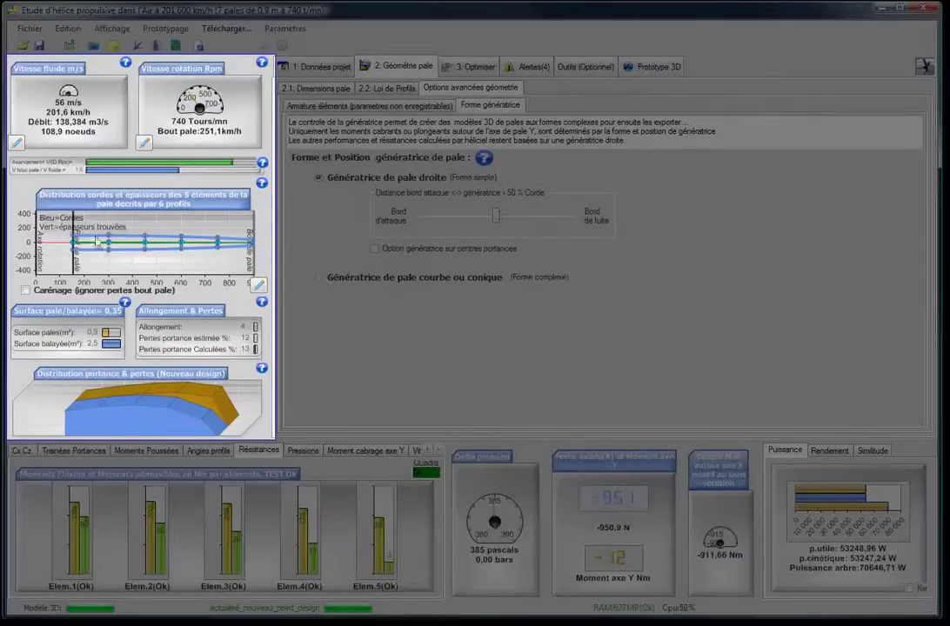
{"action": "mouse_move", "coordinate": [95, 255]}
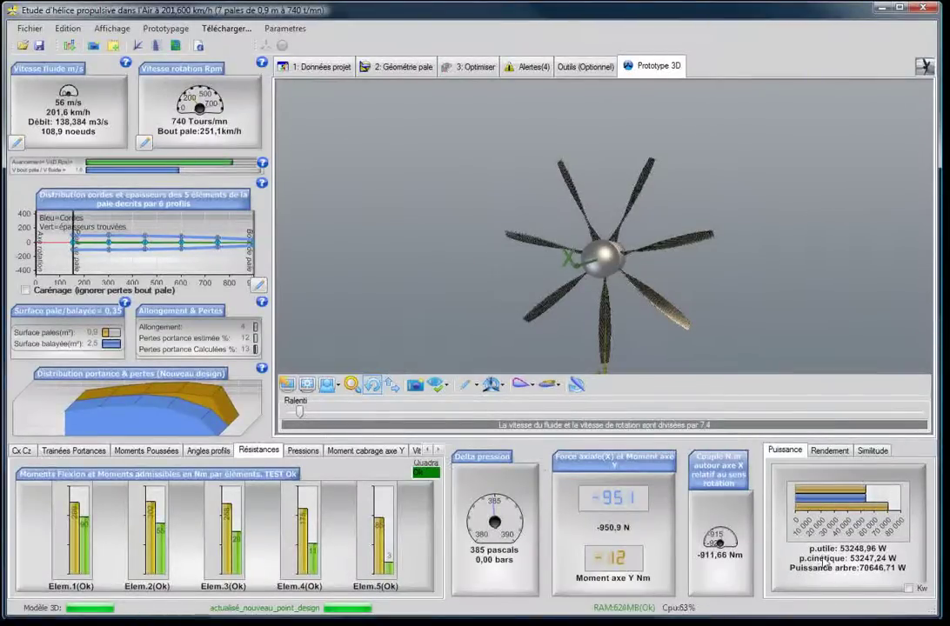
Examine the per-element result charts, from the Cx/Cz coefficients, drag and lift through resistances and pressures to the pitching moment and fluid velocities
{"action": "left_click", "coordinate": [21, 450]}
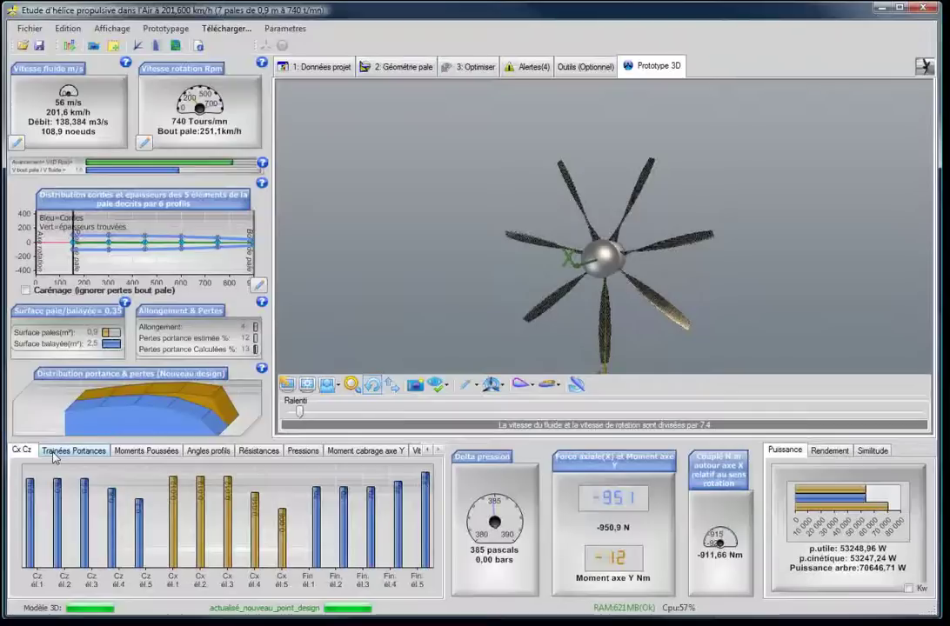
{"action": "left_click", "coordinate": [56, 452]}
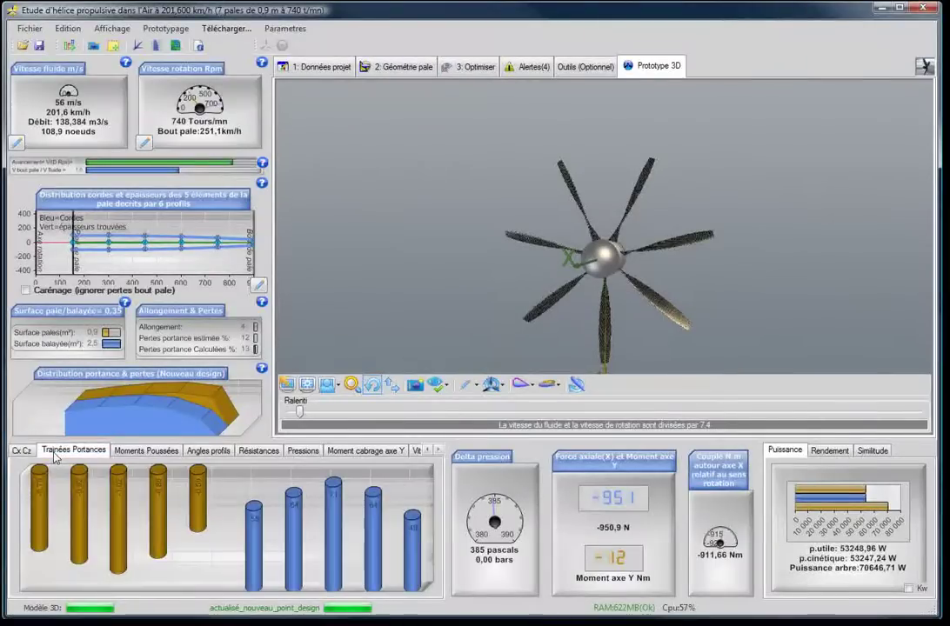
{"action": "left_click", "coordinate": [135, 452]}
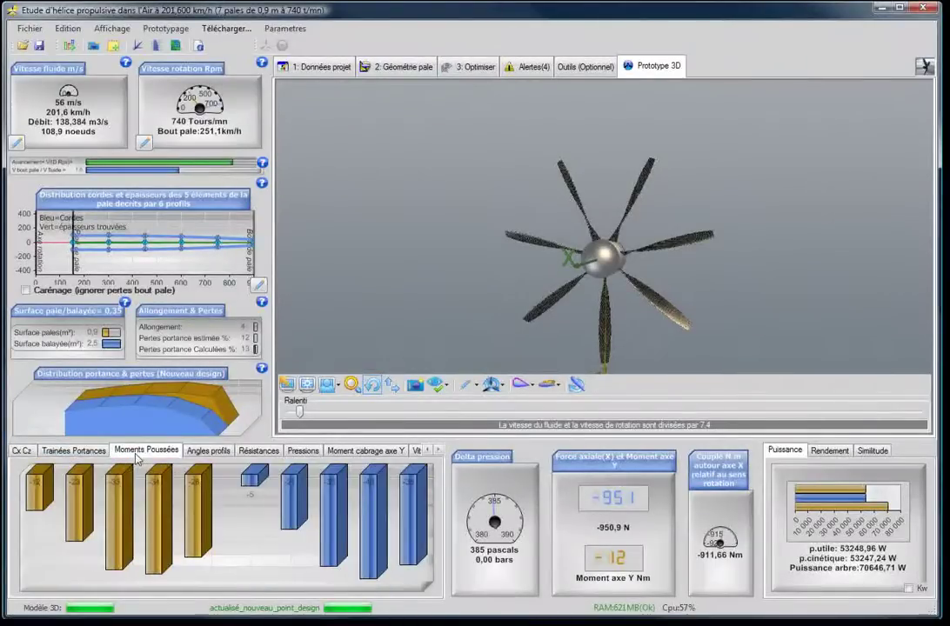
{"action": "left_click", "coordinate": [219, 460]}
{"action": "left_click", "coordinate": [258, 456]}
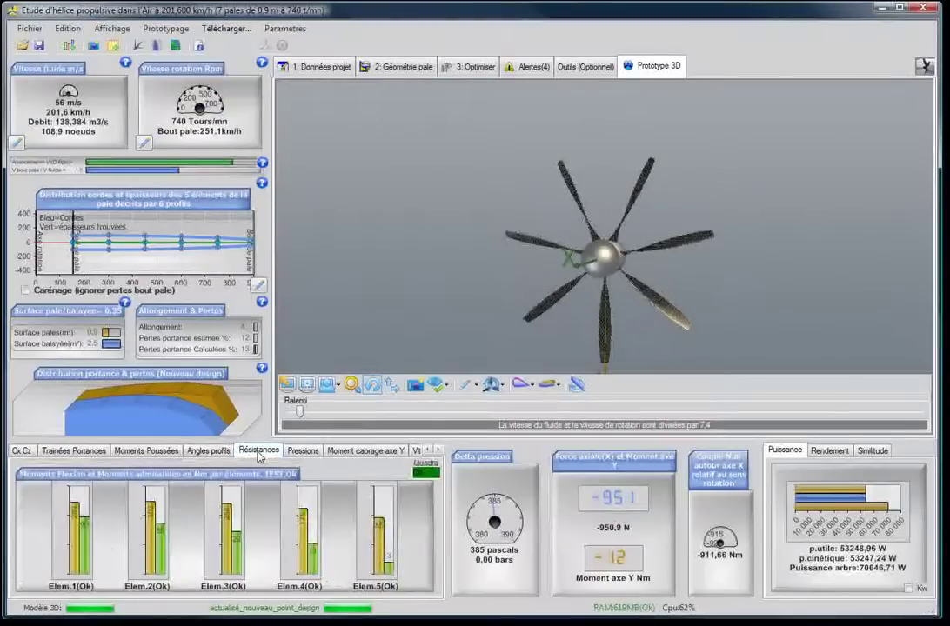
{"action": "left_click", "coordinate": [304, 451]}
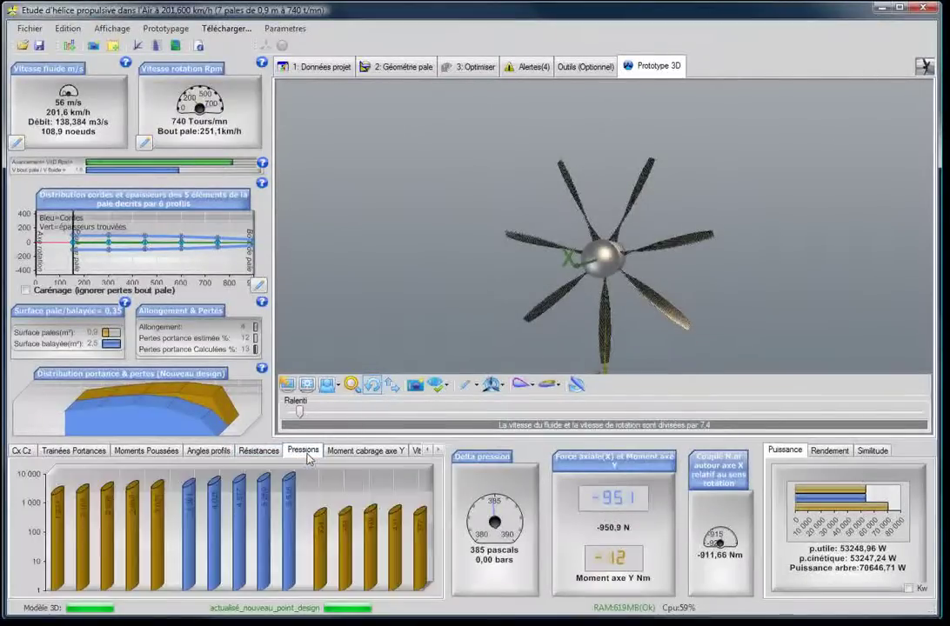
{"action": "left_click", "coordinate": [357, 451]}
{"action": "left_click", "coordinate": [438, 451]}
{"action": "left_click", "coordinate": [438, 451]}
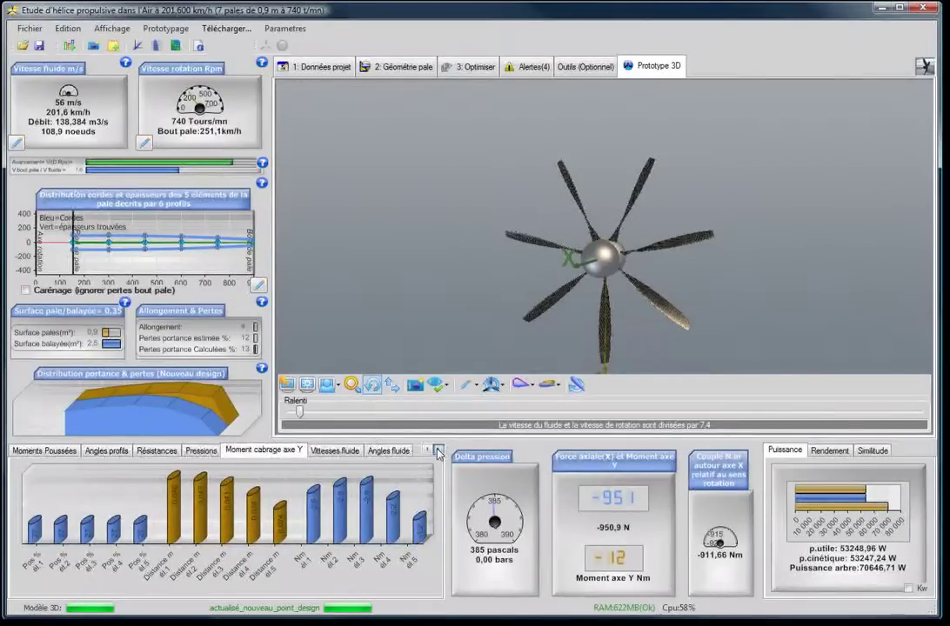
{"action": "left_click", "coordinate": [334, 450]}
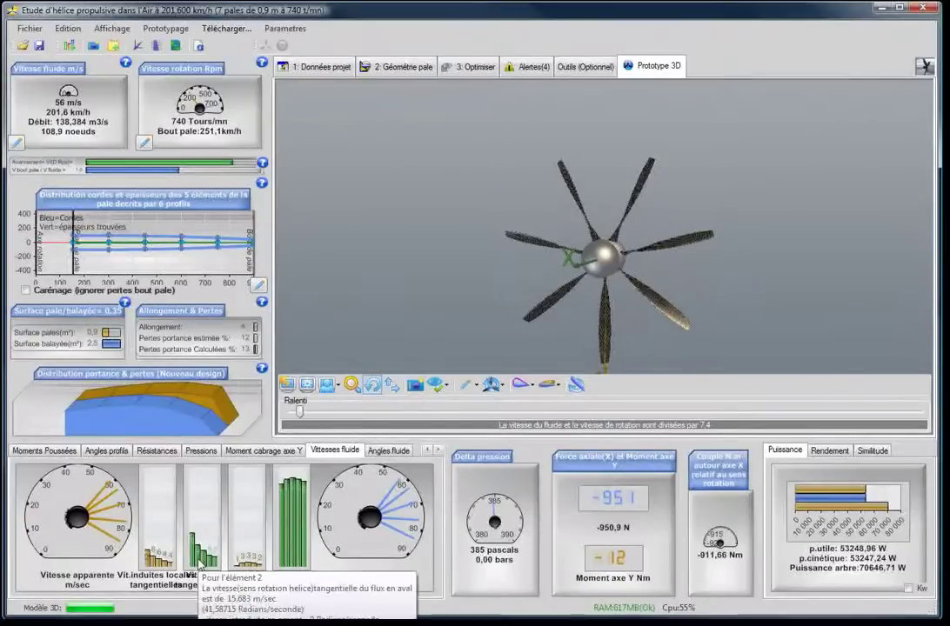
Examine the fluid angle, pitching moment, efficiency and similarity results, and display the power results in kW
{"action": "left_click", "coordinate": [383, 451]}
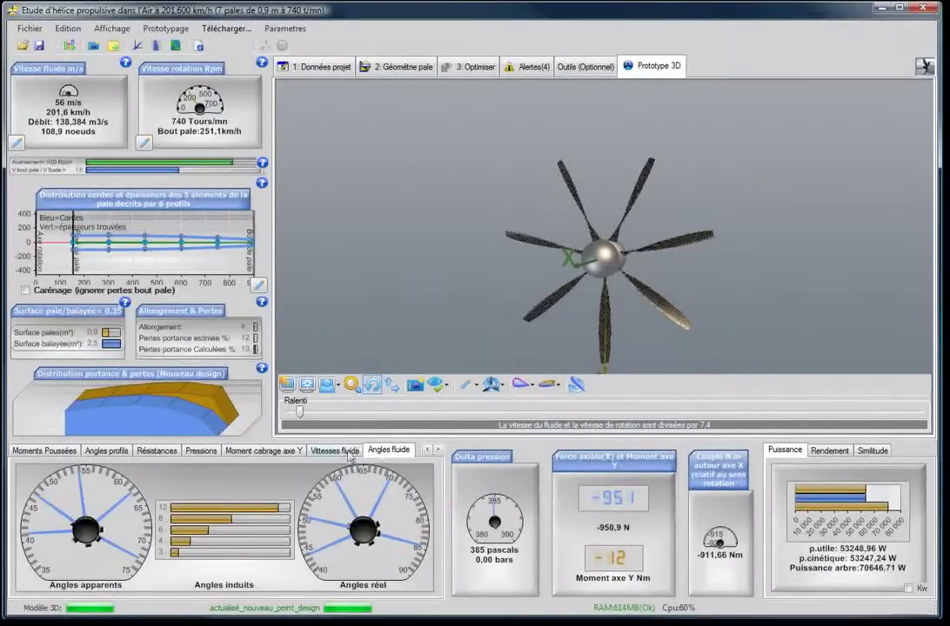
{"action": "left_click", "coordinate": [259, 452]}
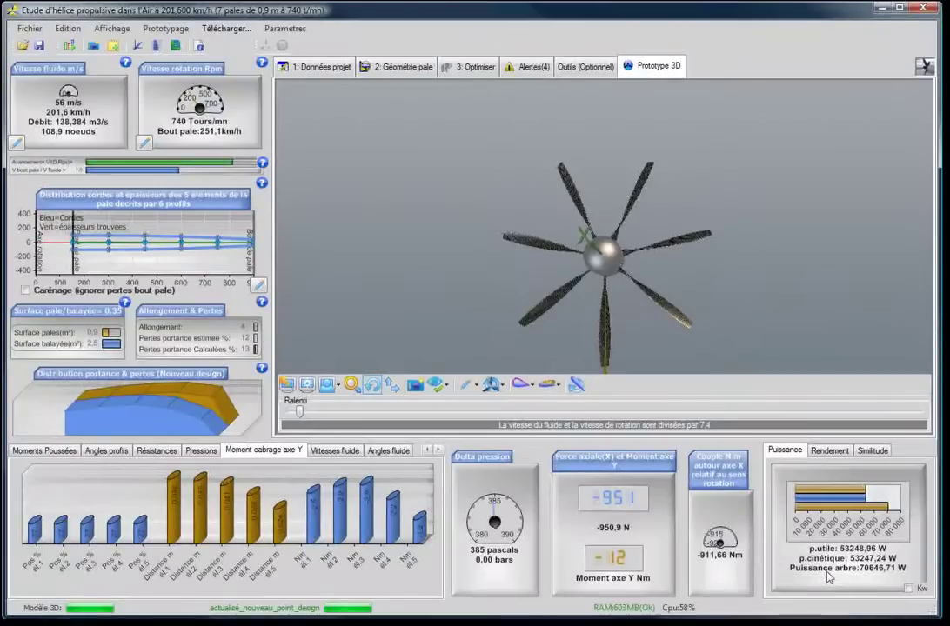
{"action": "left_click", "coordinate": [907, 589]}
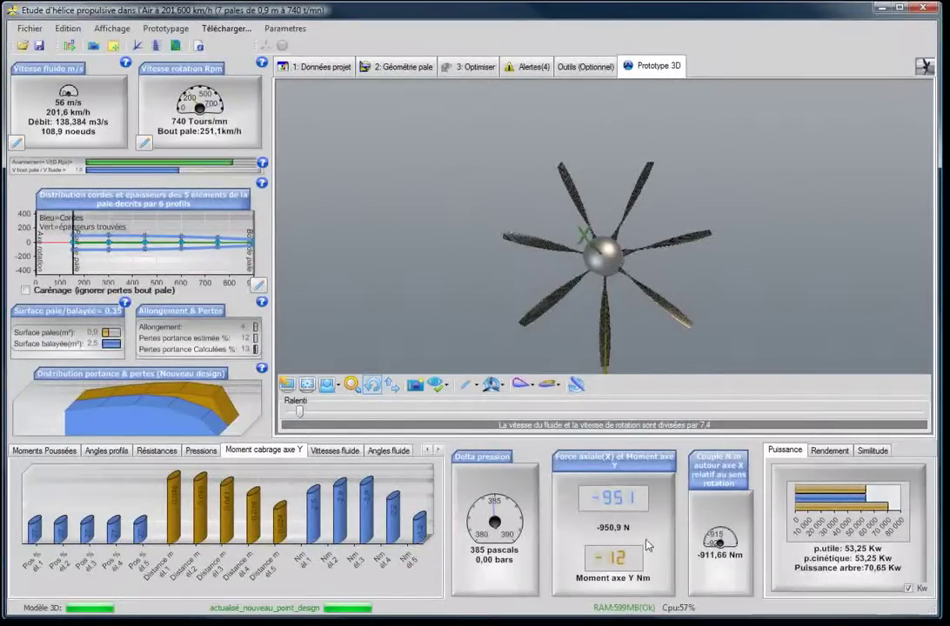
{"action": "left_click", "coordinate": [820, 452]}
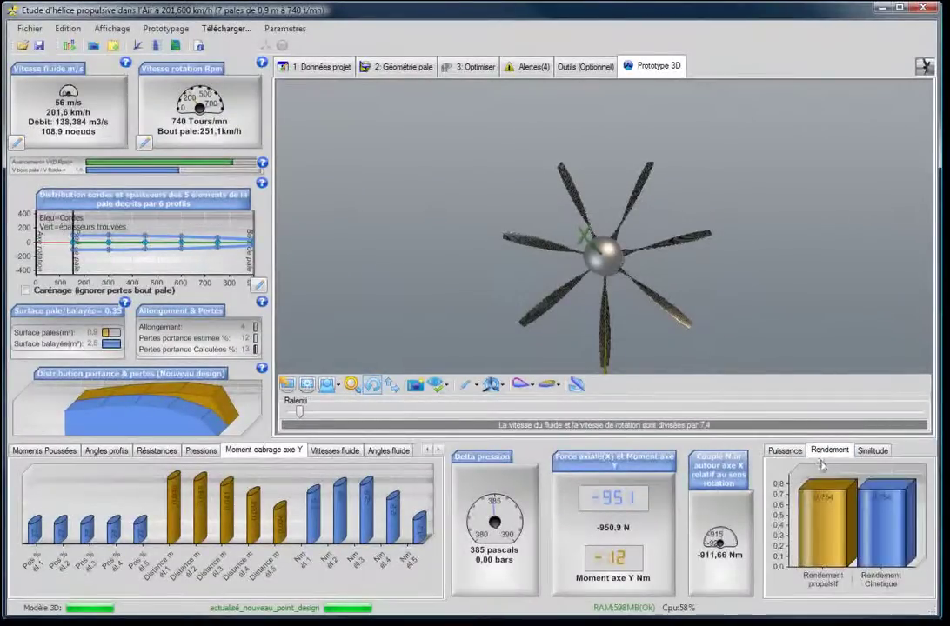
{"action": "mouse_move", "coordinate": [826, 534]}
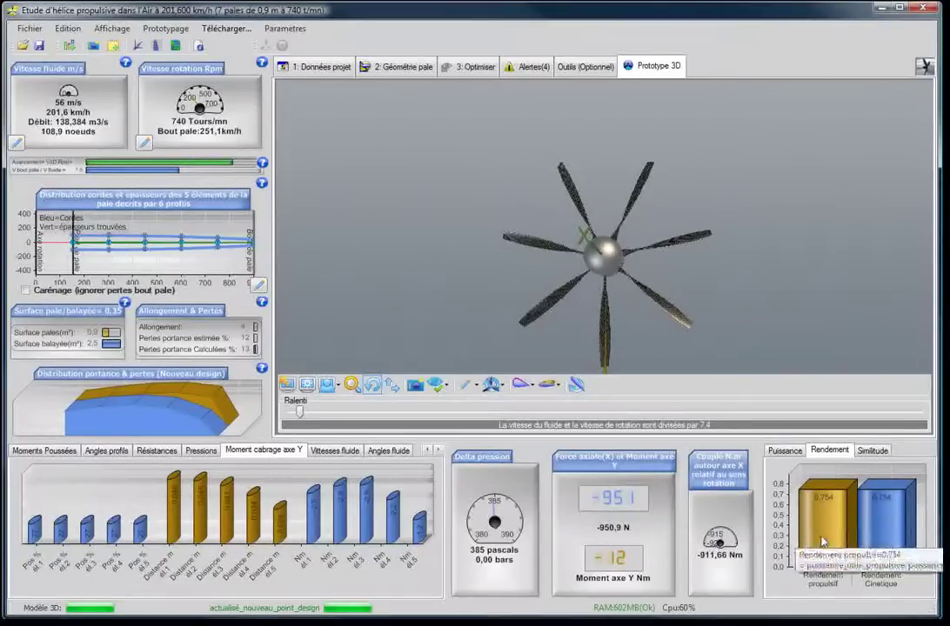
{"action": "left_click", "coordinate": [873, 452]}
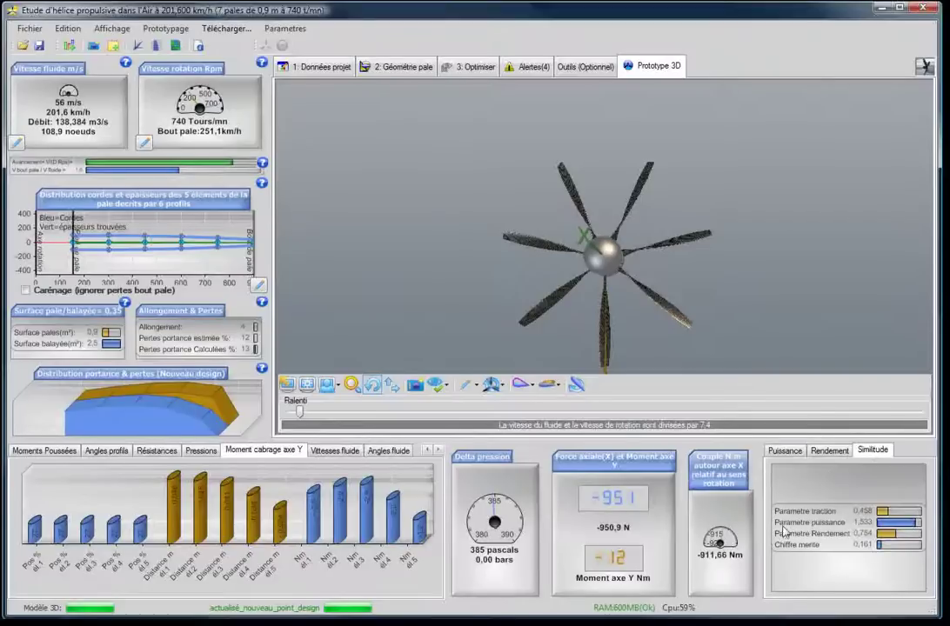
In the 3D prototype's one-turn particle paths, enable the induced velocity vectors at the elements, the free blade-tip loss vortices and the point cloud display
{"action": "left_click_drag", "start_coordinate": [755, 295], "coordinate": [719, 303]}
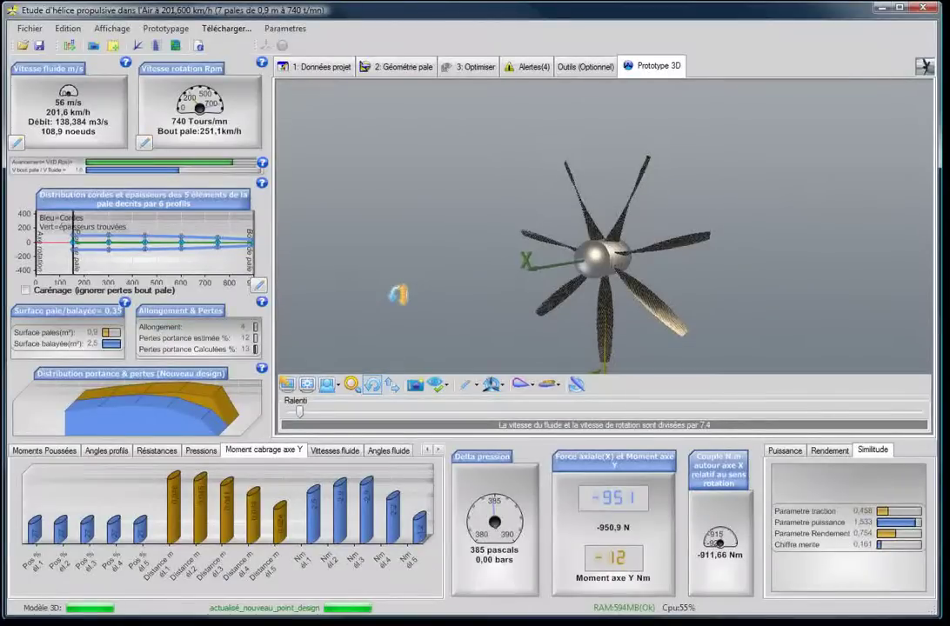
{"action": "left_click", "coordinate": [446, 394]}
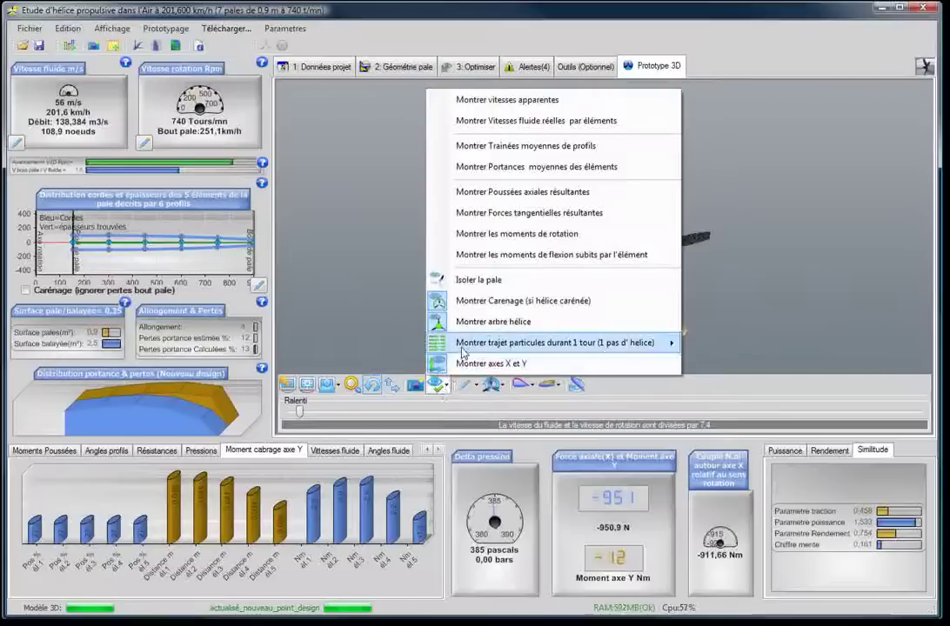
{"action": "mouse_move", "coordinate": [566, 342]}
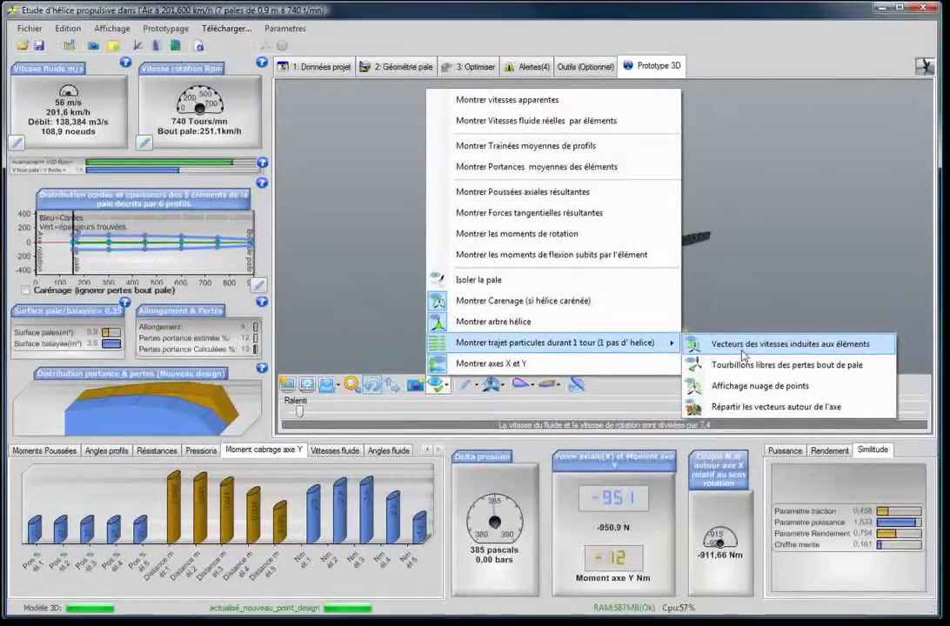
{"action": "left_click", "coordinate": [743, 345]}
{"action": "left_click", "coordinate": [444, 390]}
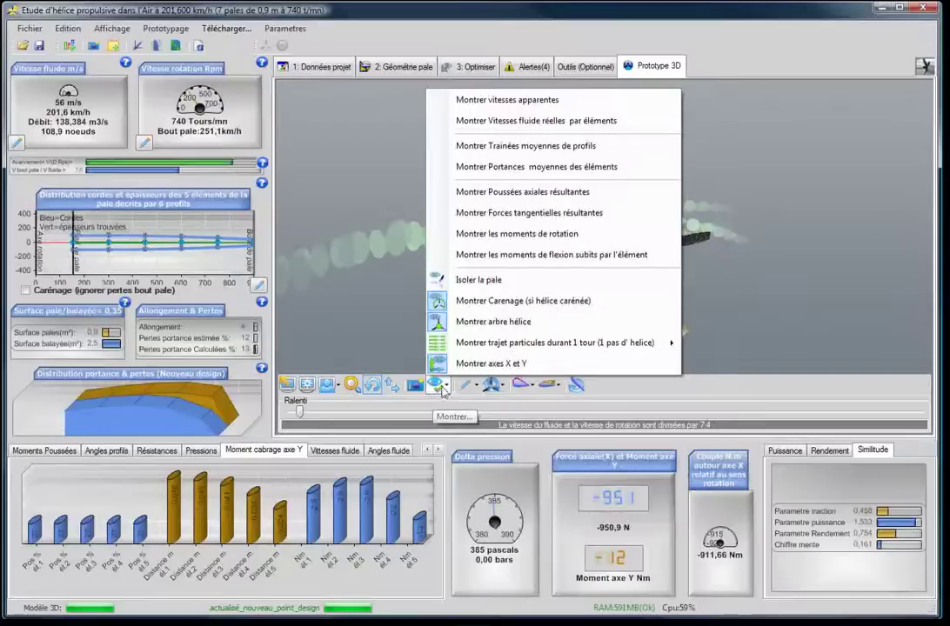
{"action": "mouse_move", "coordinate": [565, 343]}
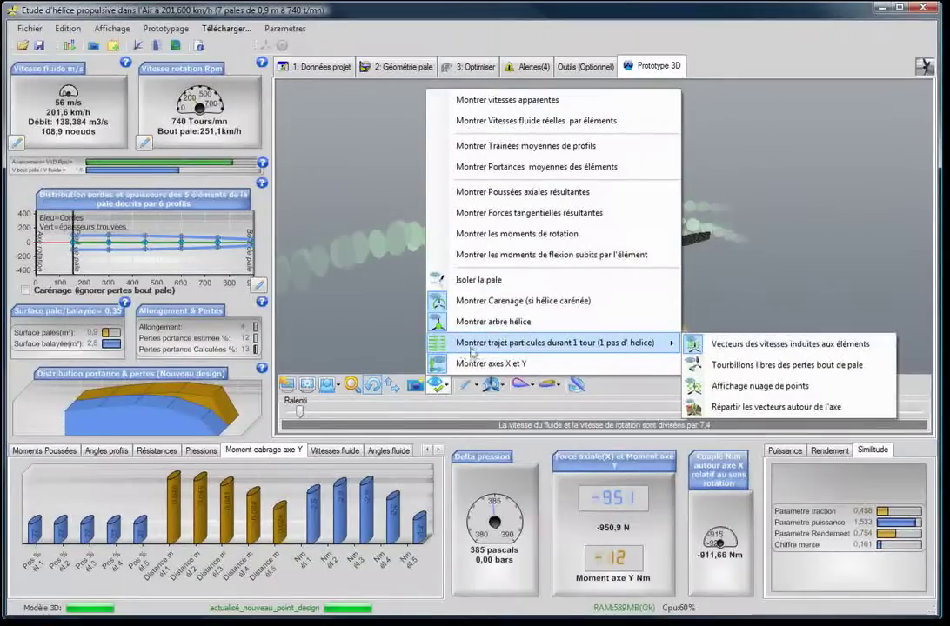
{"action": "left_click", "coordinate": [736, 366]}
{"action": "left_click", "coordinate": [439, 388]}
{"action": "left_click", "coordinate": [440, 388]}
{"action": "left_click", "coordinate": [439, 388]}
{"action": "mouse_move", "coordinate": [547, 346]}
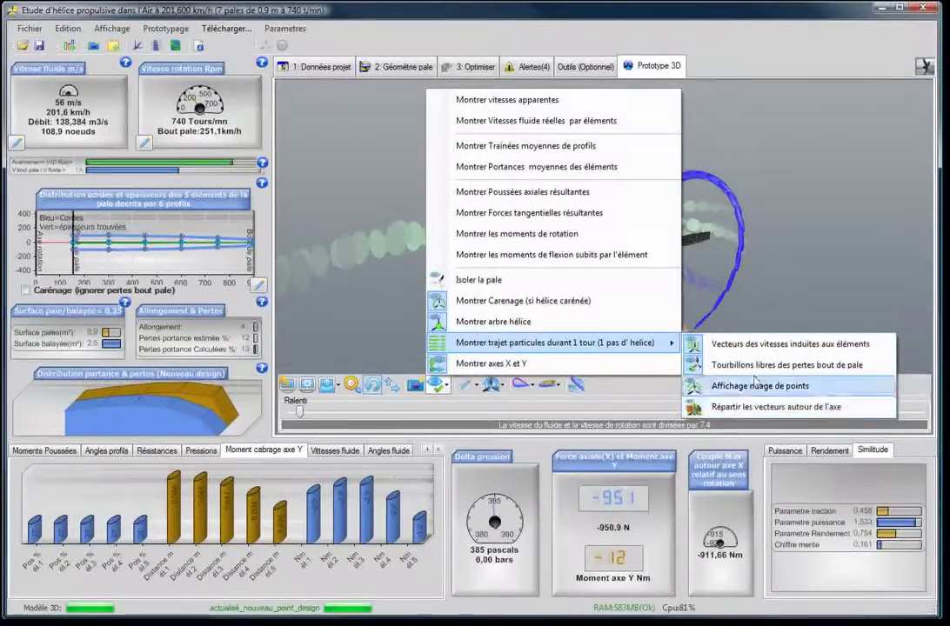
{"action": "left_click", "coordinate": [748, 385]}
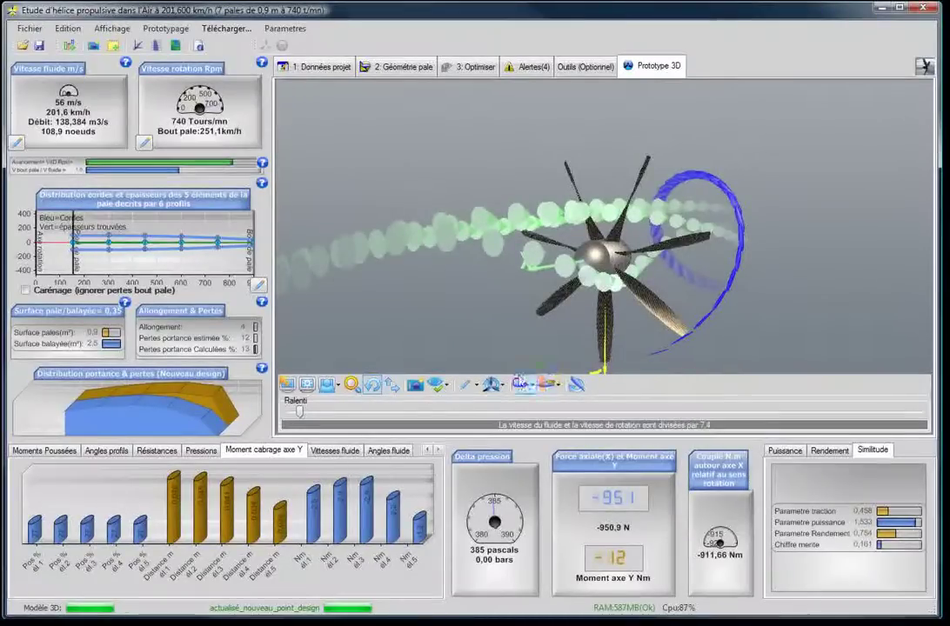
Start the propeller's rotation in the 3D prototype and set the slow motion to divide the fluid and rotation speeds by 139.6
{"action": "left_click", "coordinate": [491, 384]}
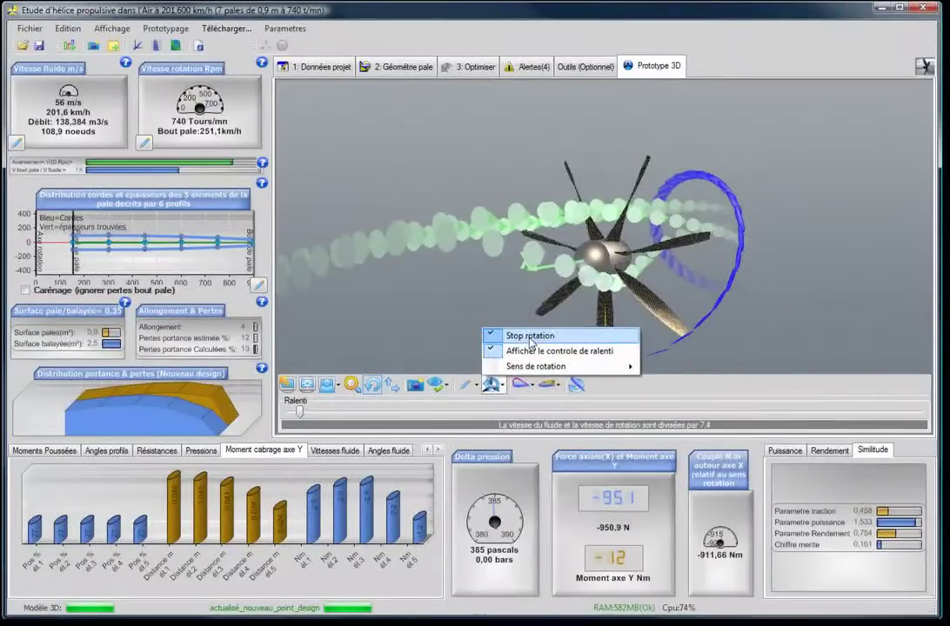
{"action": "left_click", "coordinate": [531, 337]}
{"action": "left_click_drag", "start_coordinate": [306, 415], "coordinate": [508, 412]}
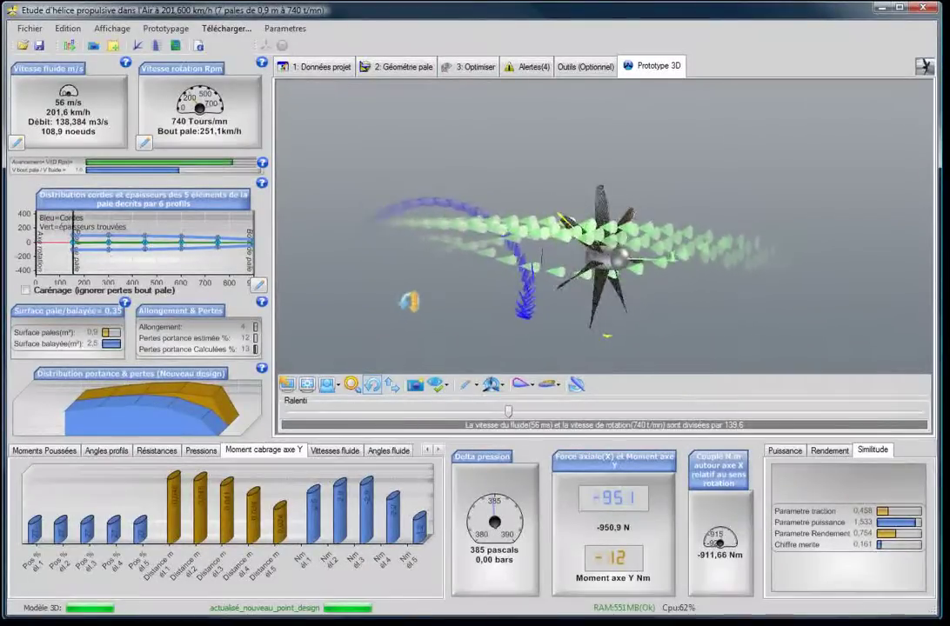
Check the operating point's fluid and rotation speed settings, and inspect the flow around the rotating 3D prototype from another angle
{"action": "left_click", "coordinate": [315, 66]}
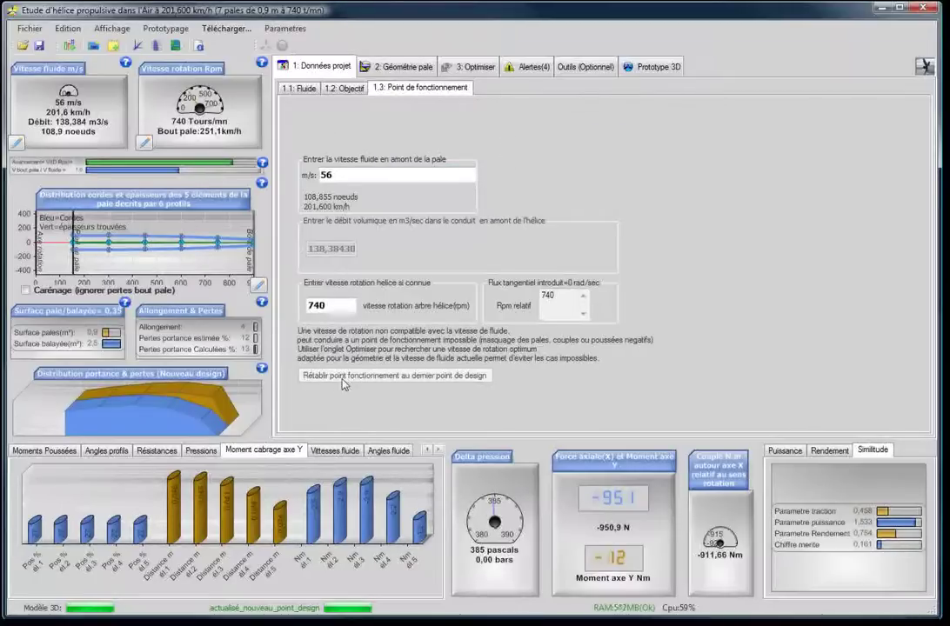
{"action": "left_click", "coordinate": [654, 66]}
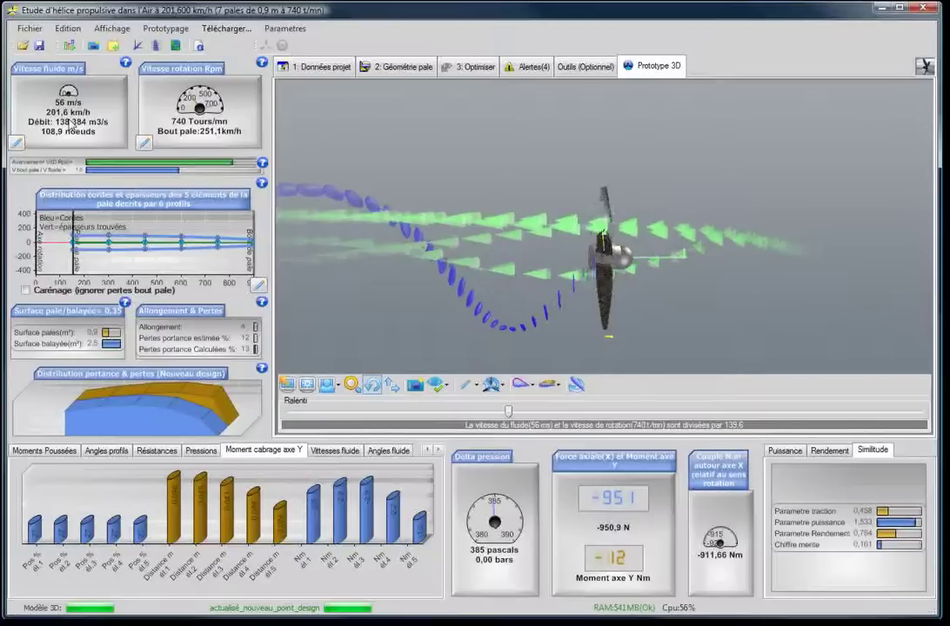
{"action": "mouse_move", "coordinate": [479, 155]}
{"action": "left_mouse_down"}
{"action": "mouse_move", "coordinate": [398, 142]}
{"action": "mouse_move", "coordinate": [403, 155]}
{"action": "mouse_move", "coordinate": [431, 166]}
{"action": "mouse_move", "coordinate": [481, 166]}
{"action": "left_mouse_up"}
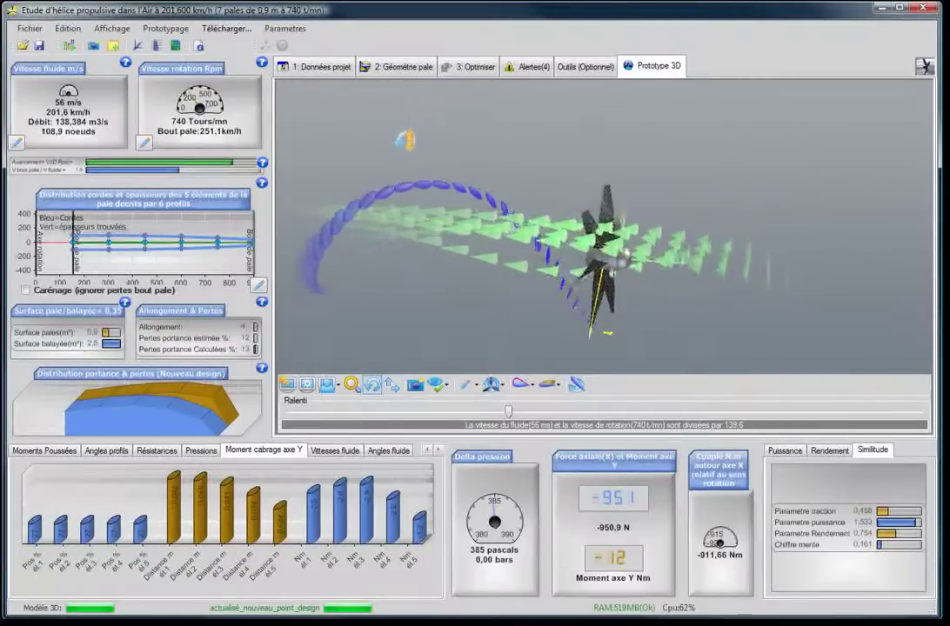
Set the fluid speed upstream of the blade to 0.1 m/s and update the off-design results without rebuilding the blade twist
{"action": "left_click", "coordinate": [15, 143]}
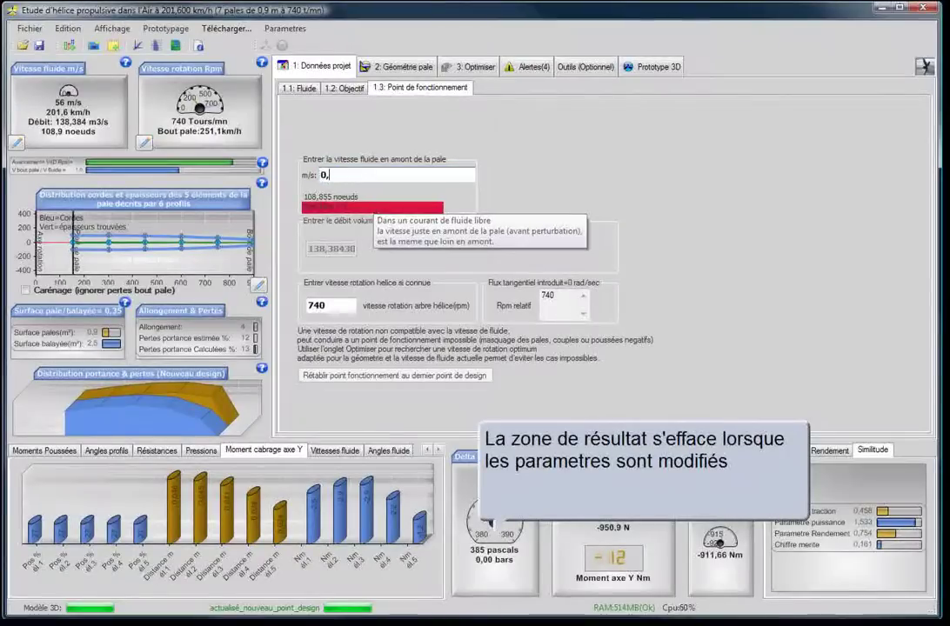
{"action": "type", "text": "1"}
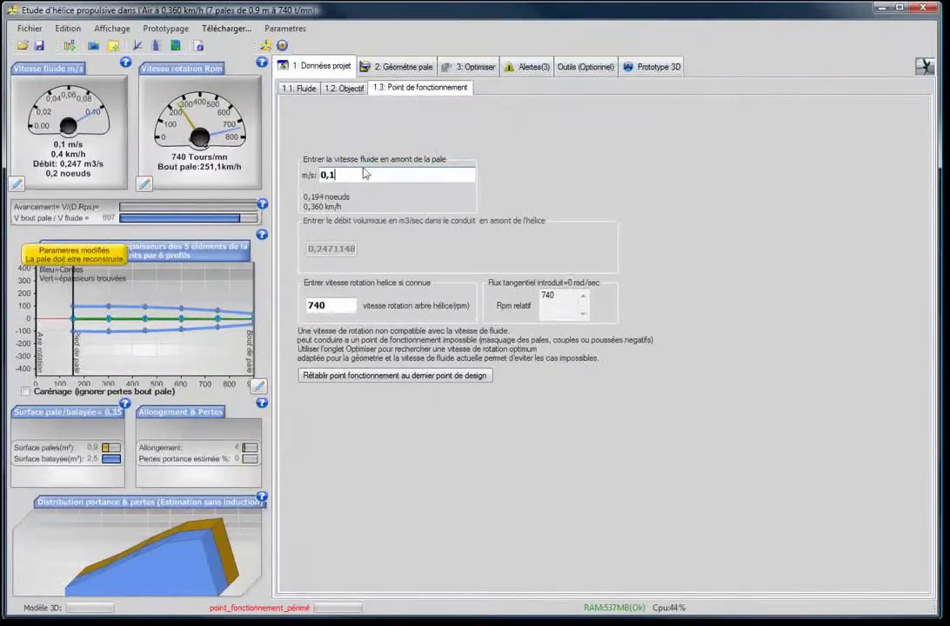
{"action": "double_click", "coordinate": [329, 175]}
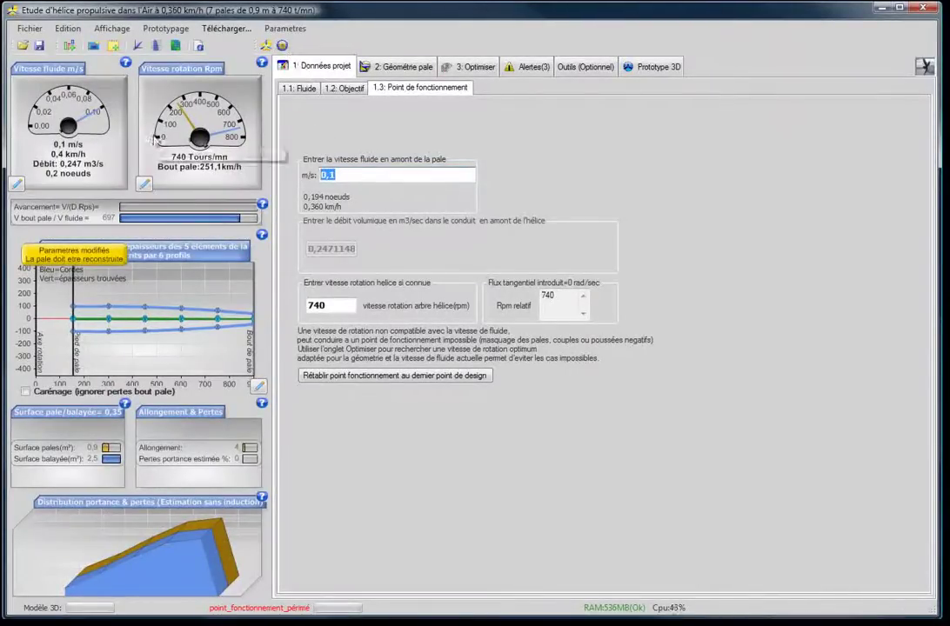
{"action": "left_click", "coordinate": [282, 45]}
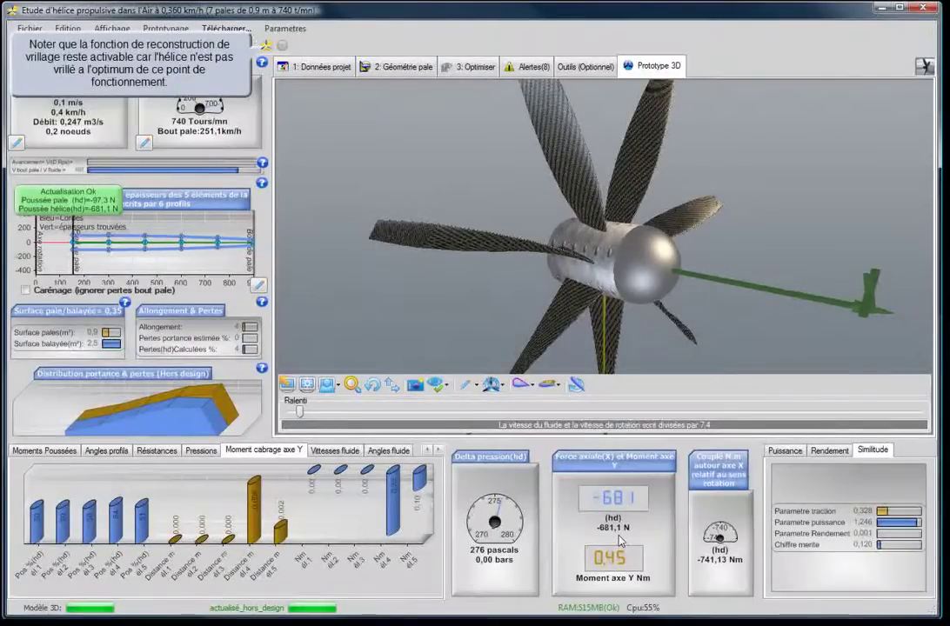
Examine the off-design power results and inspect the whole 3D propeller prototype from several angles
{"action": "left_click", "coordinate": [781, 452]}
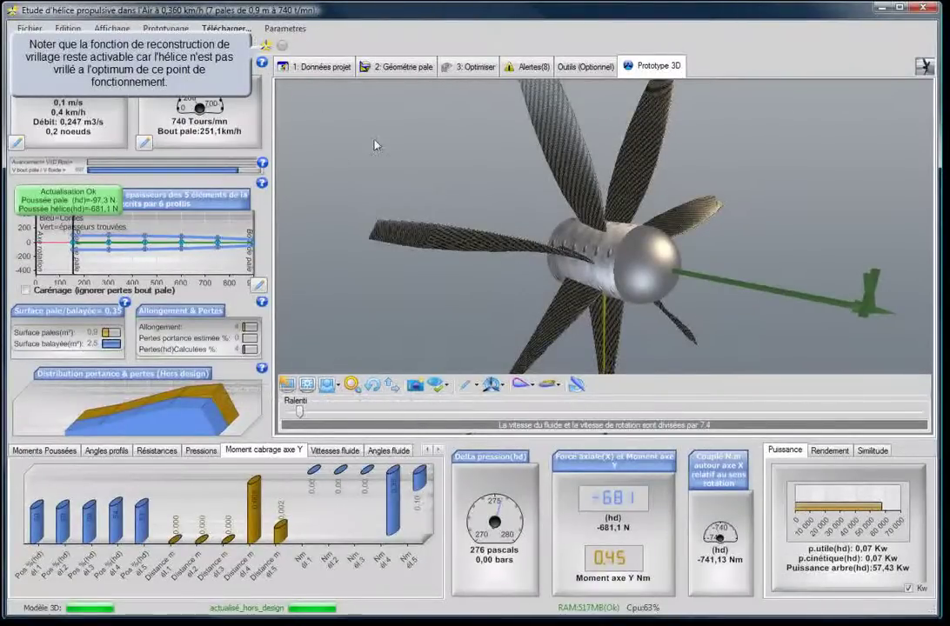
{"action": "left_click", "coordinate": [372, 384]}
{"action": "left_click_drag", "start_coordinate": [497, 302], "coordinate": [553, 274]}
{"action": "scroll", "coordinate": [426, 277], "scroll_direction": "down", "scroll_amount": 3}
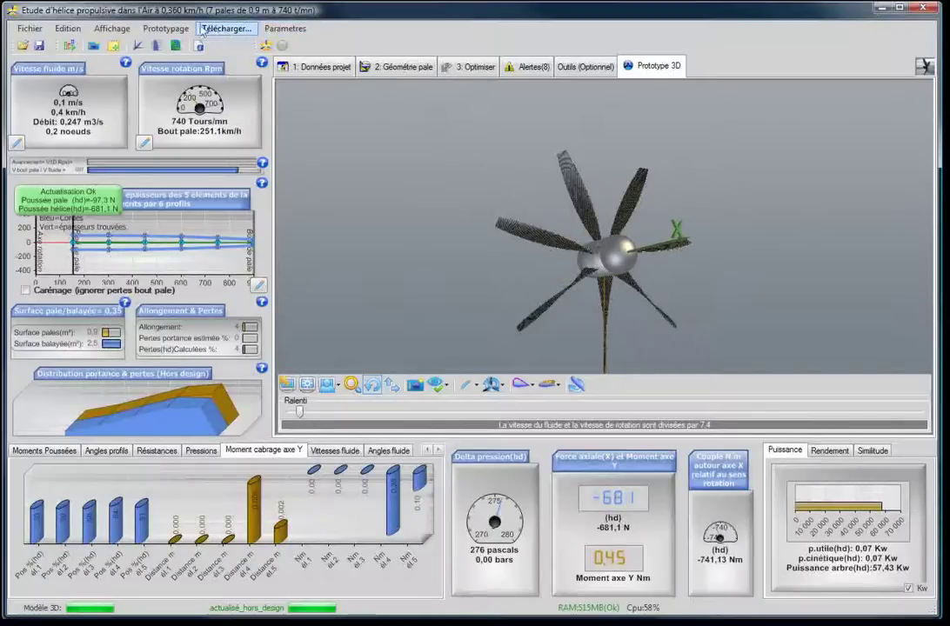
{"action": "left_click_drag", "start_coordinate": [377, 229], "coordinate": [418, 256]}
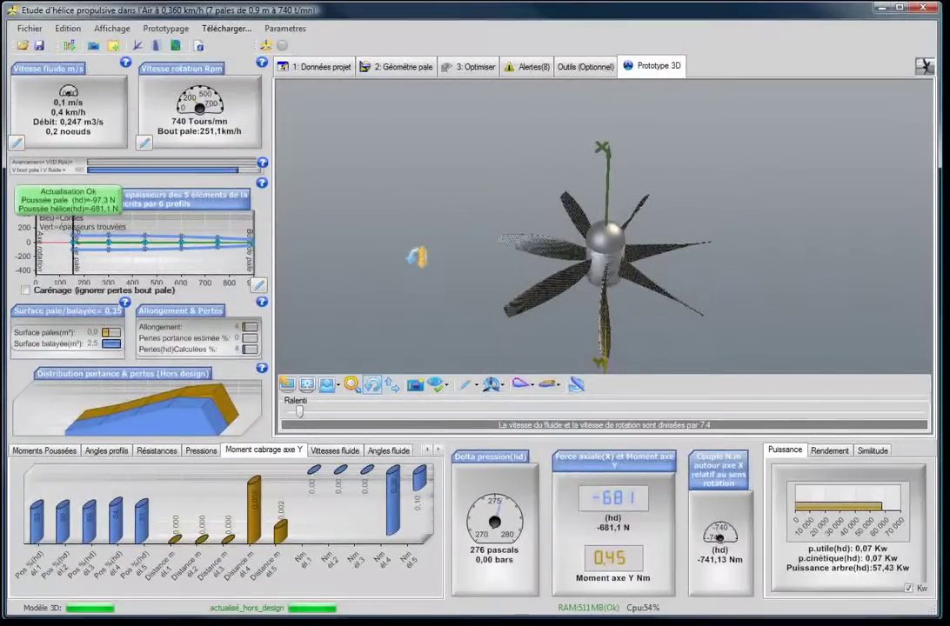